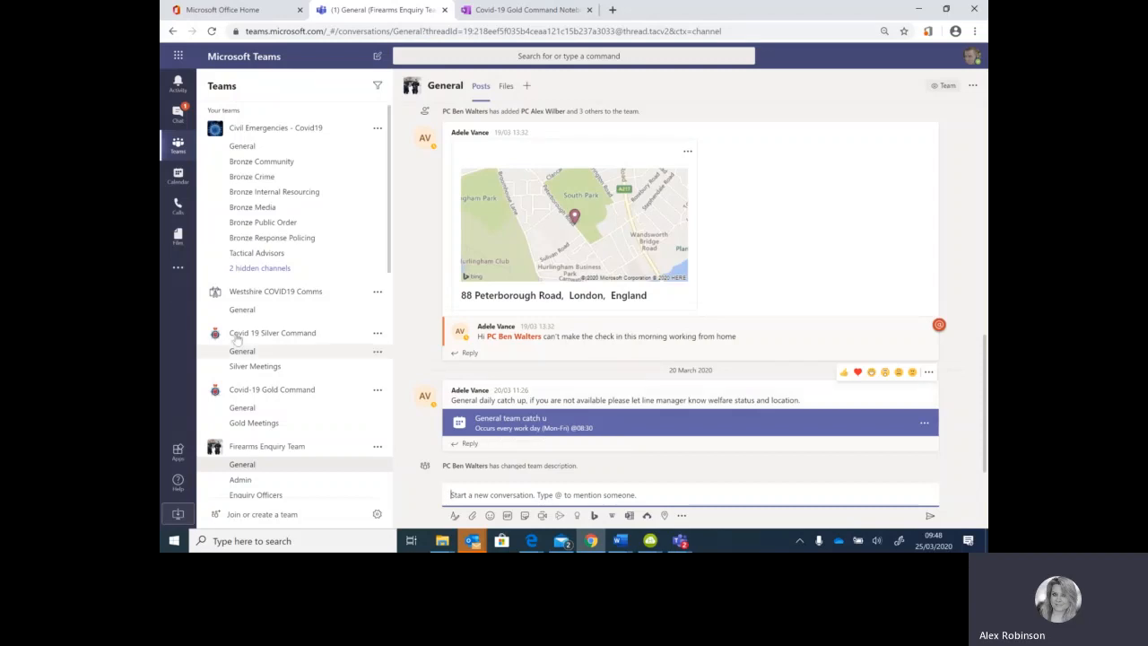
Look over the list of teams and show the hidden channels of the Civil Emergencies - Covid19 team
scroll(333, 366, "down", 1)
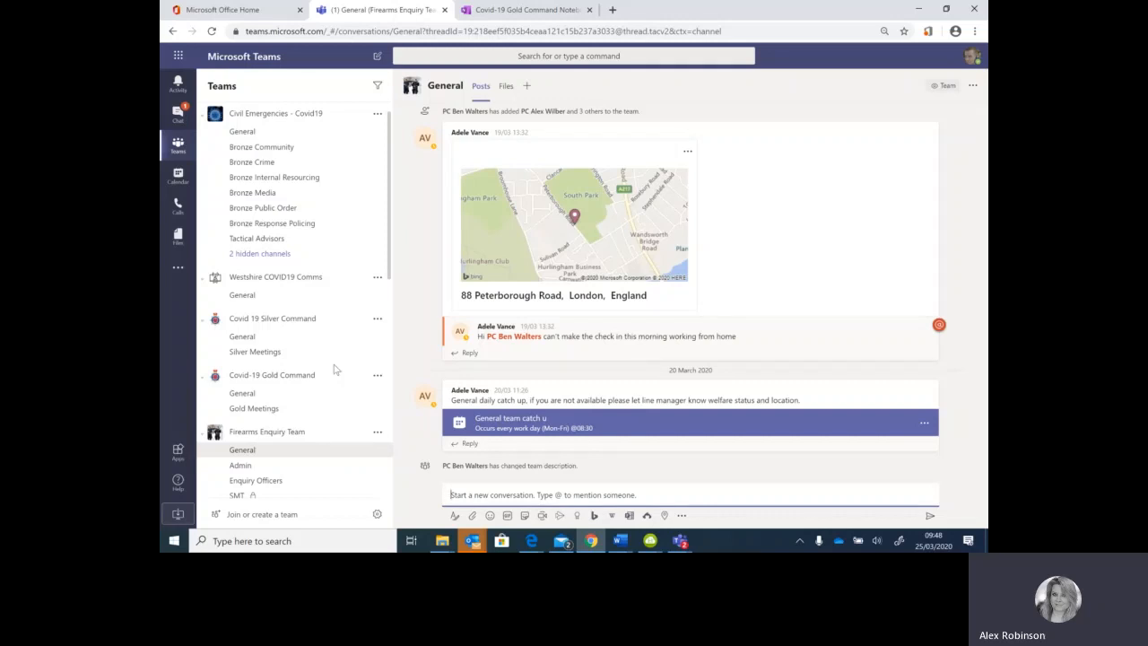
scroll(330, 220, "up", 1)
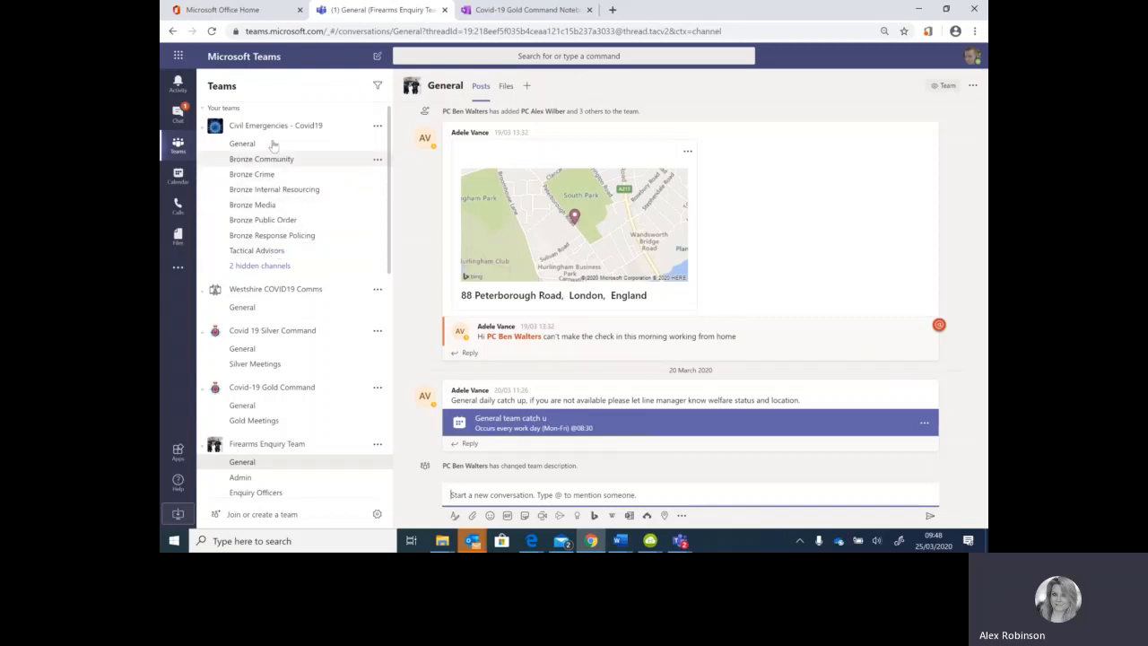
left_click(262, 265)
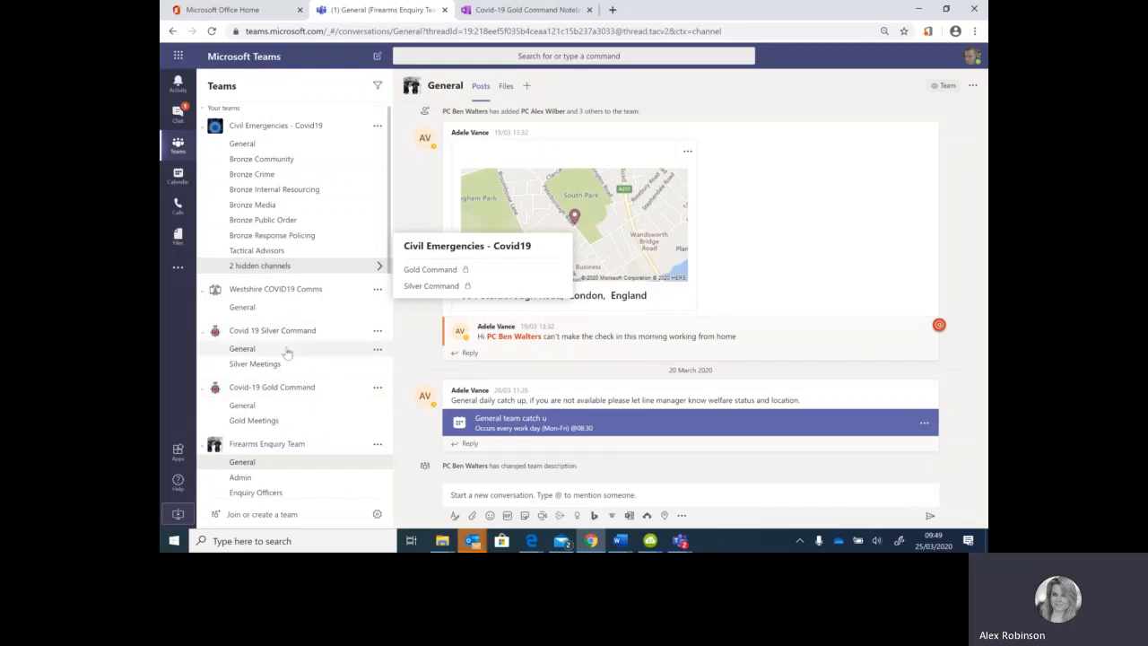
View the Gold Meetings channel of Covid-19 Gold Command and the General channel of Westshire COVID19 Comms
left_click(254, 421)
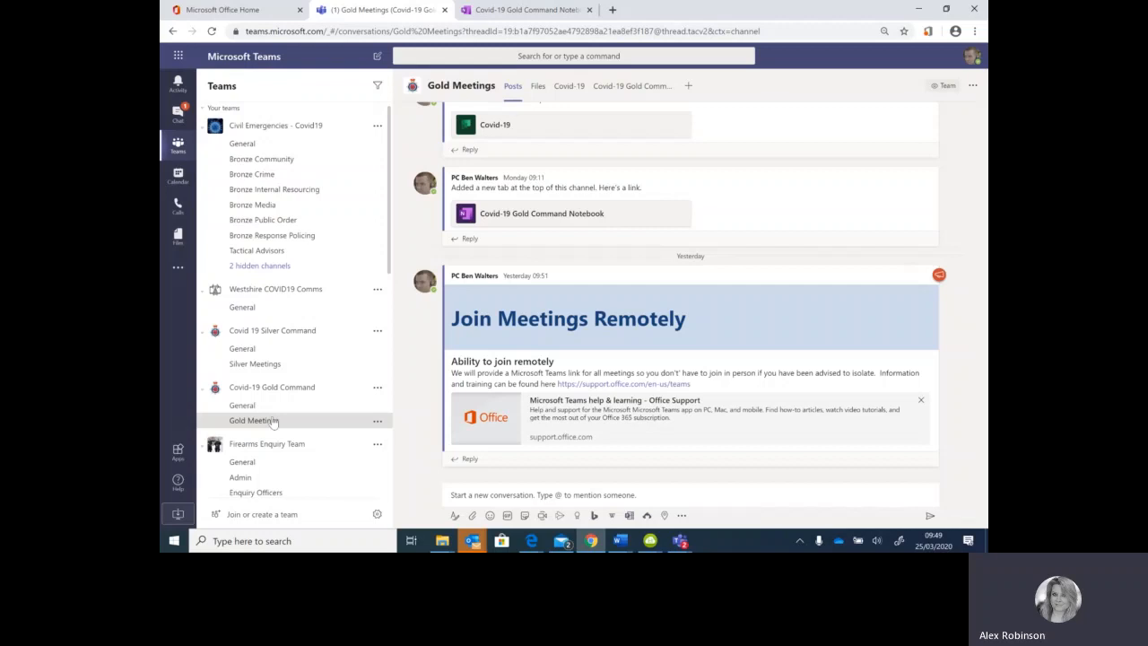
left_click(292, 293)
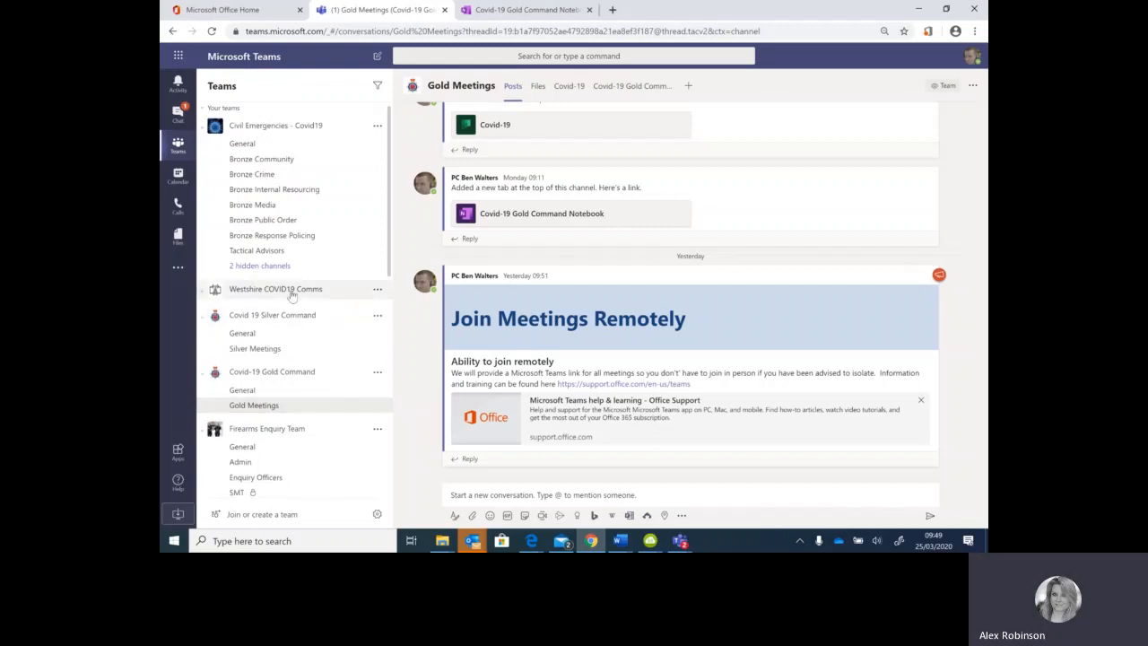
left_click(291, 292)
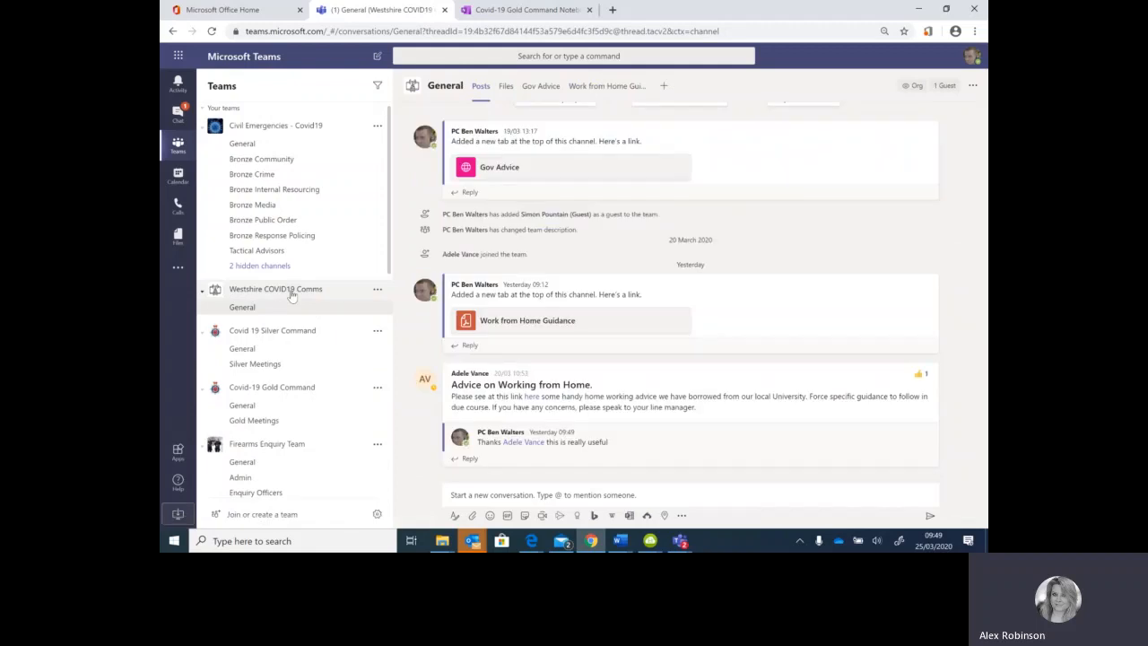
Open the page for joining or creating a team and look at the Field Unit and join-with-a-code options
left_click(254, 515)
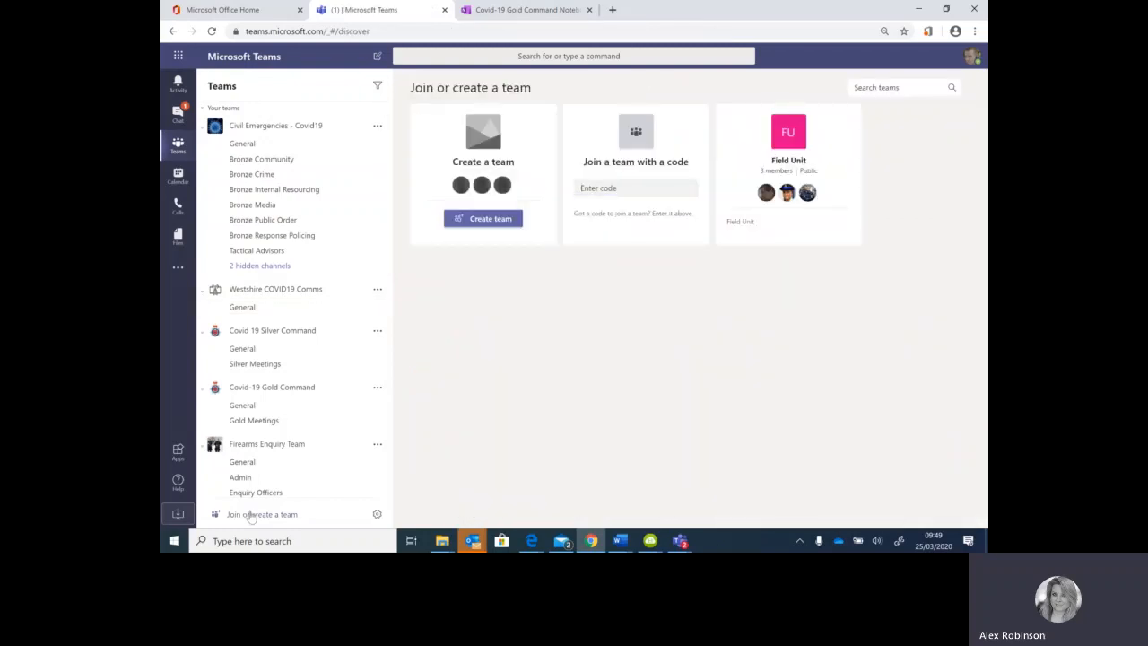
mouse_move(795, 165)
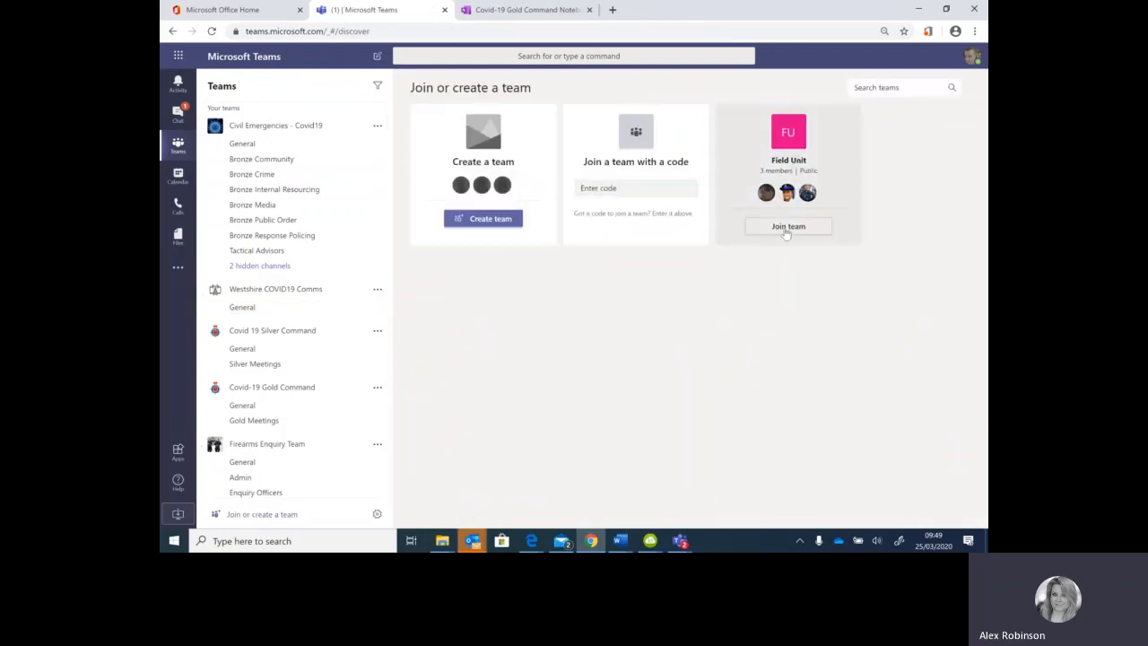
left_click(787, 229)
left_click(624, 194)
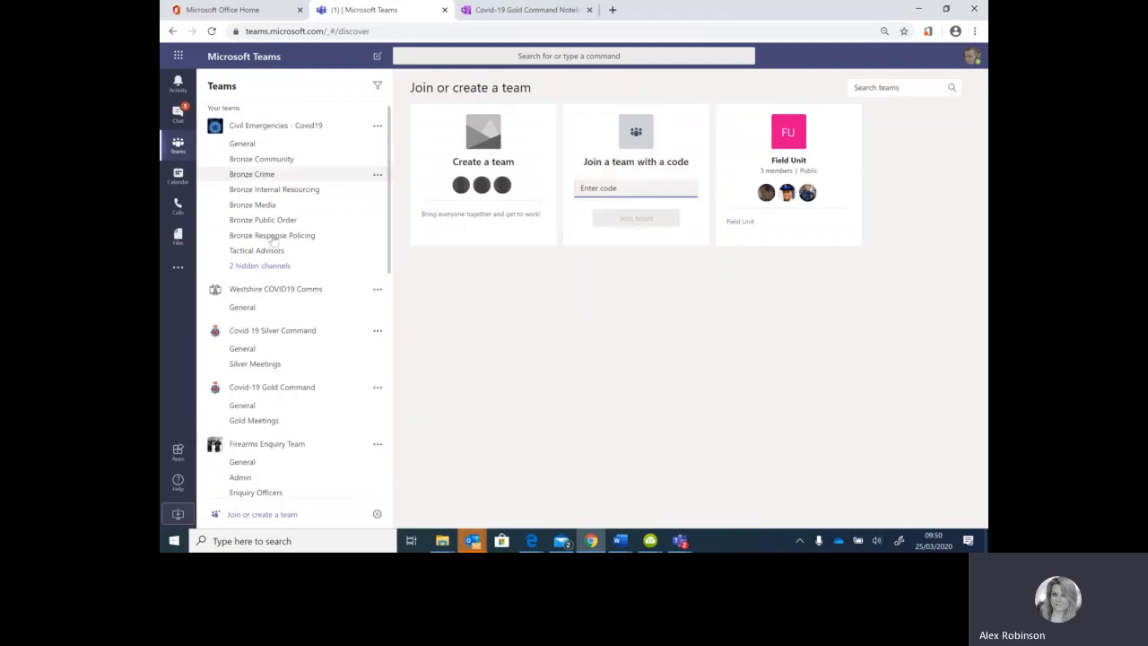
Return to the Westshire COVID19 Comms team and open the General channel of the Firearms Enquiry Team
left_click(281, 294)
left_click(279, 293)
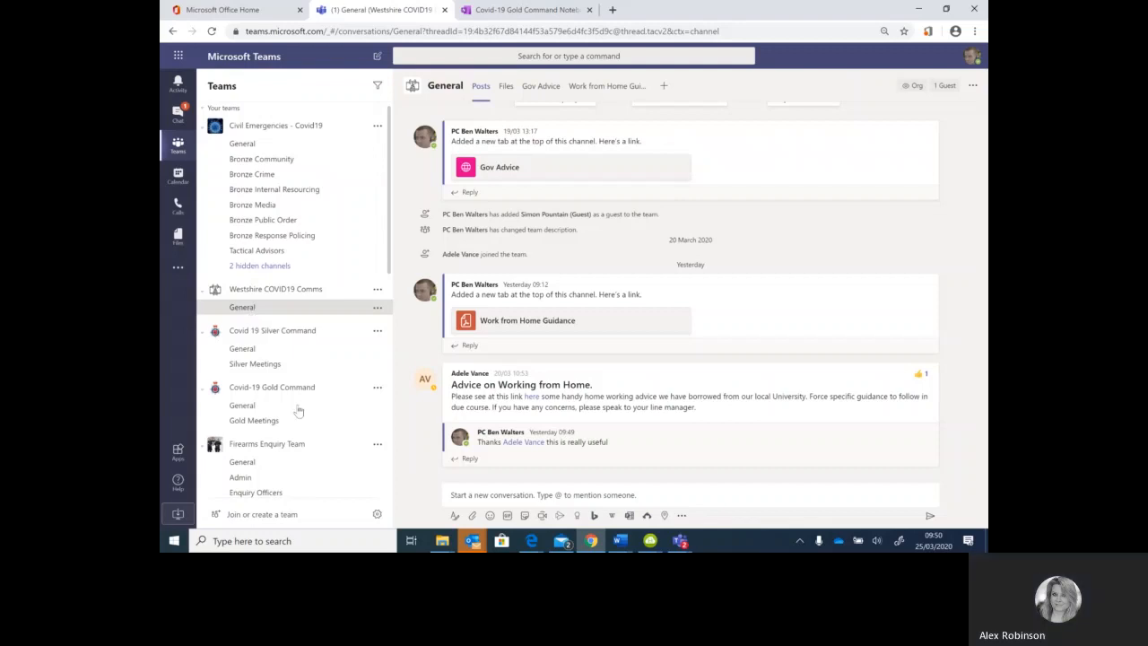
scroll(294, 431, "down", 1)
scroll(287, 449, "down", 1)
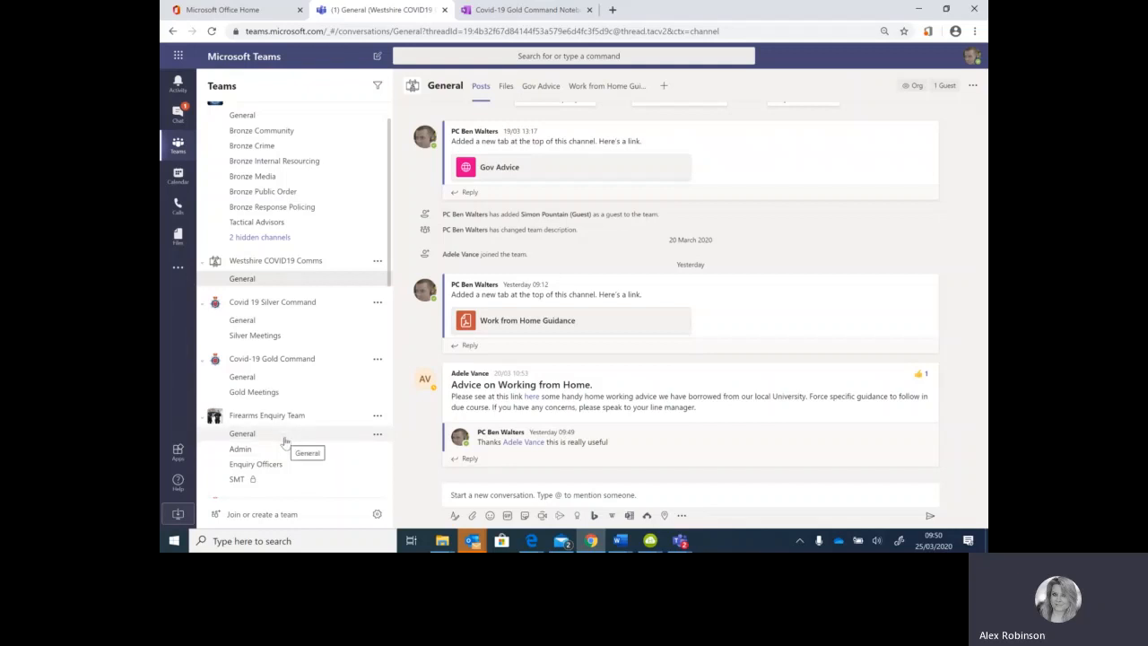
left_click(285, 440)
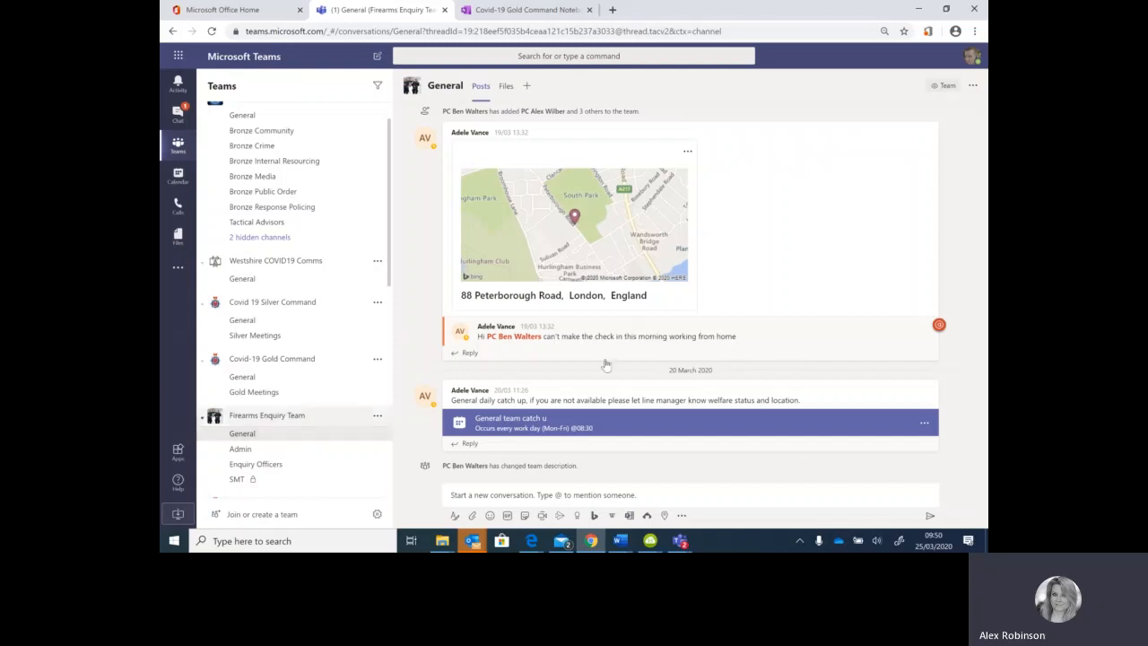
Look at the Places location picker for a new post, close it and review the shared location post
left_click(664, 516)
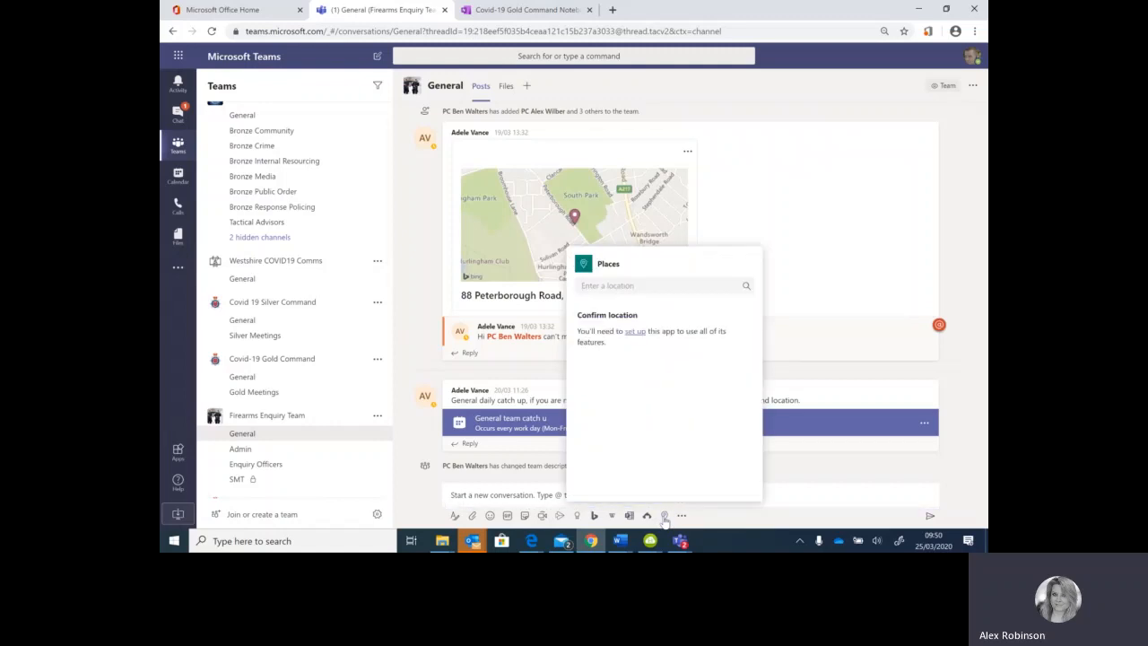
left_click(804, 466)
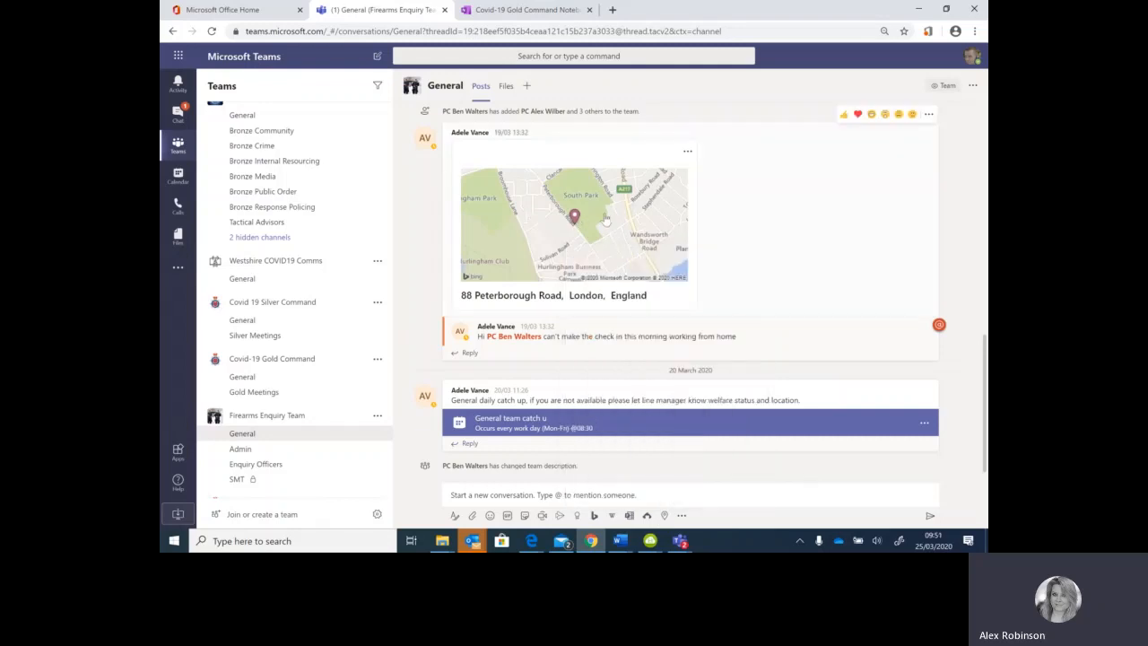
scroll(605, 220, "up", 2)
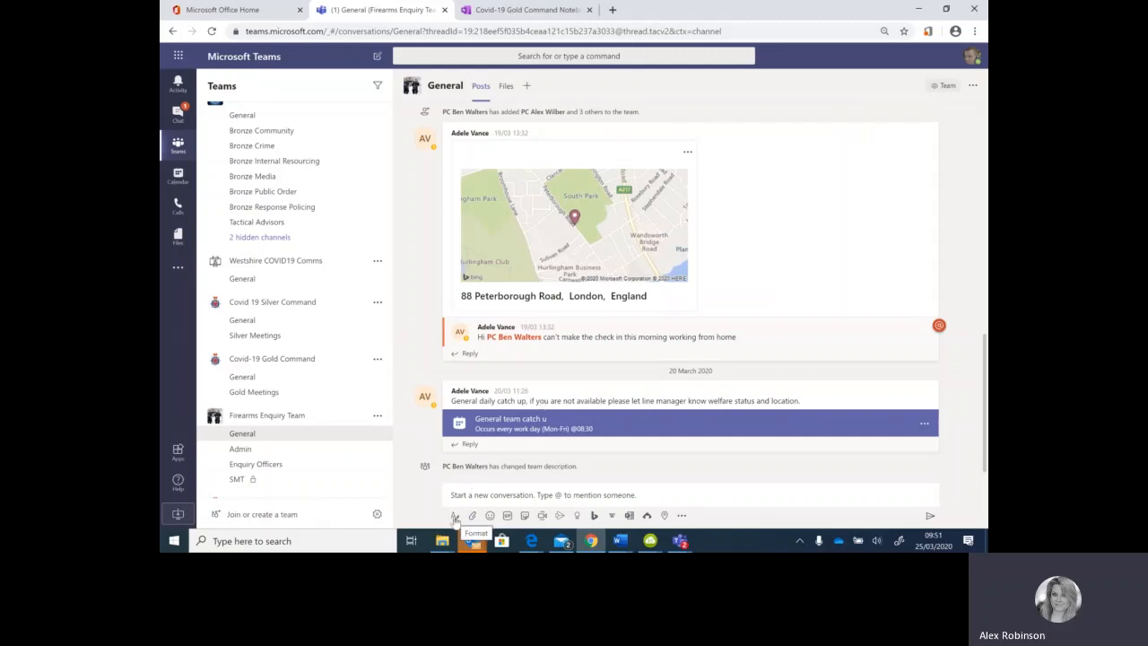
Start an announcement in the Firearms Enquiry Team's General channel with the headline "Update in Covid Guidance"
left_click(454, 519)
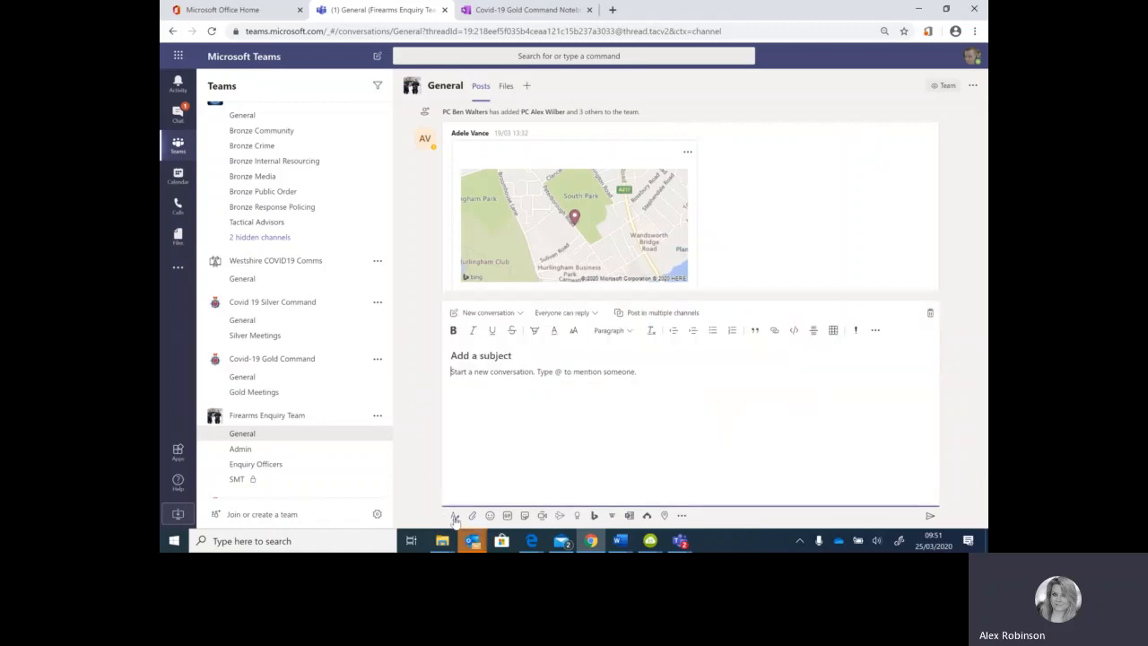
left_click(518, 313)
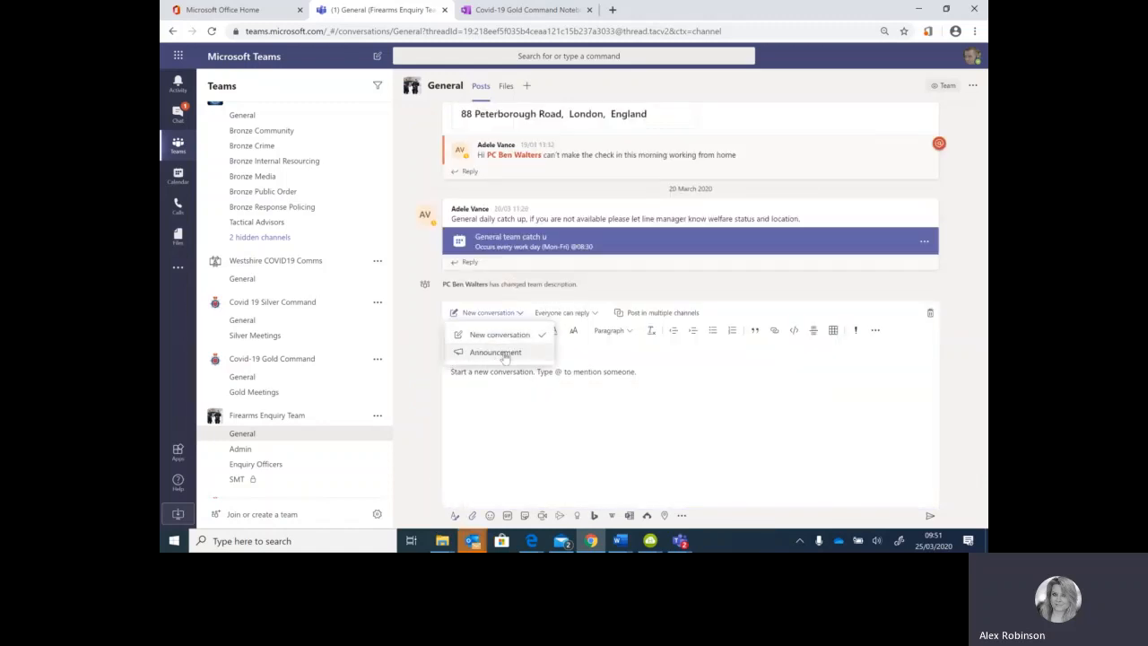
left_click(495, 352)
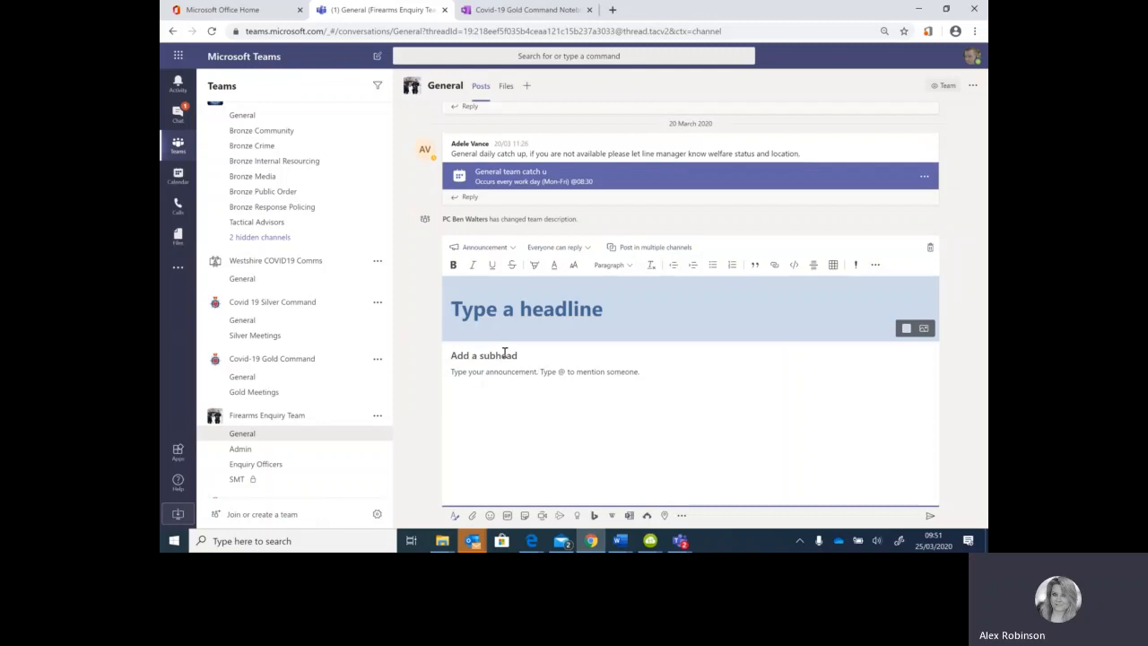
type("Update in ")
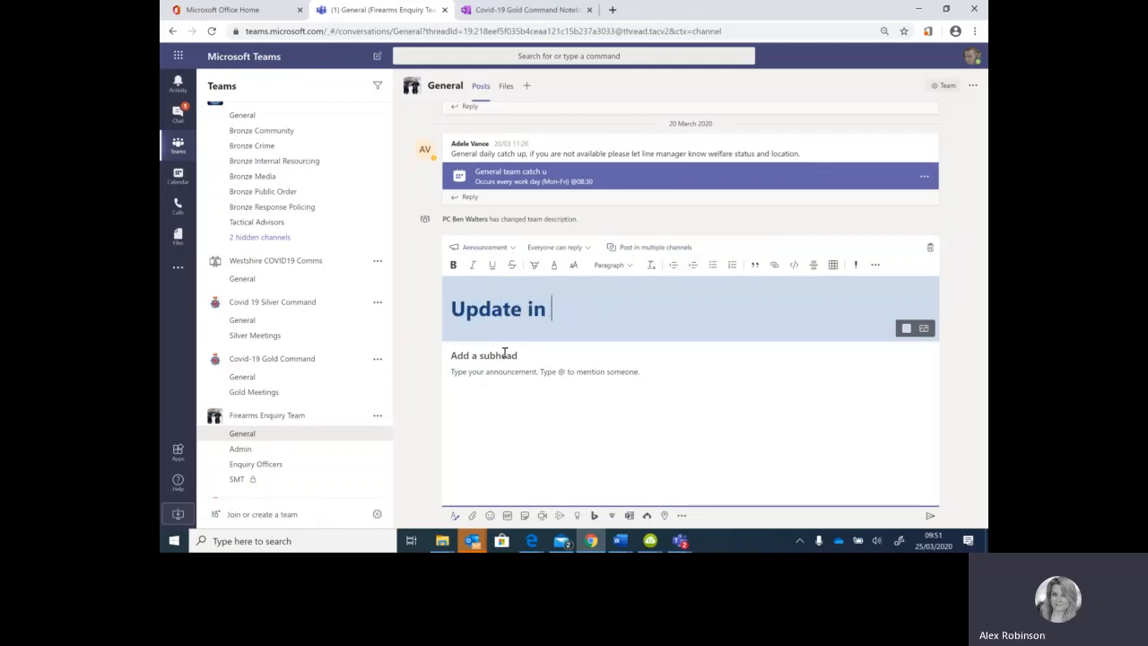
type("Covid")
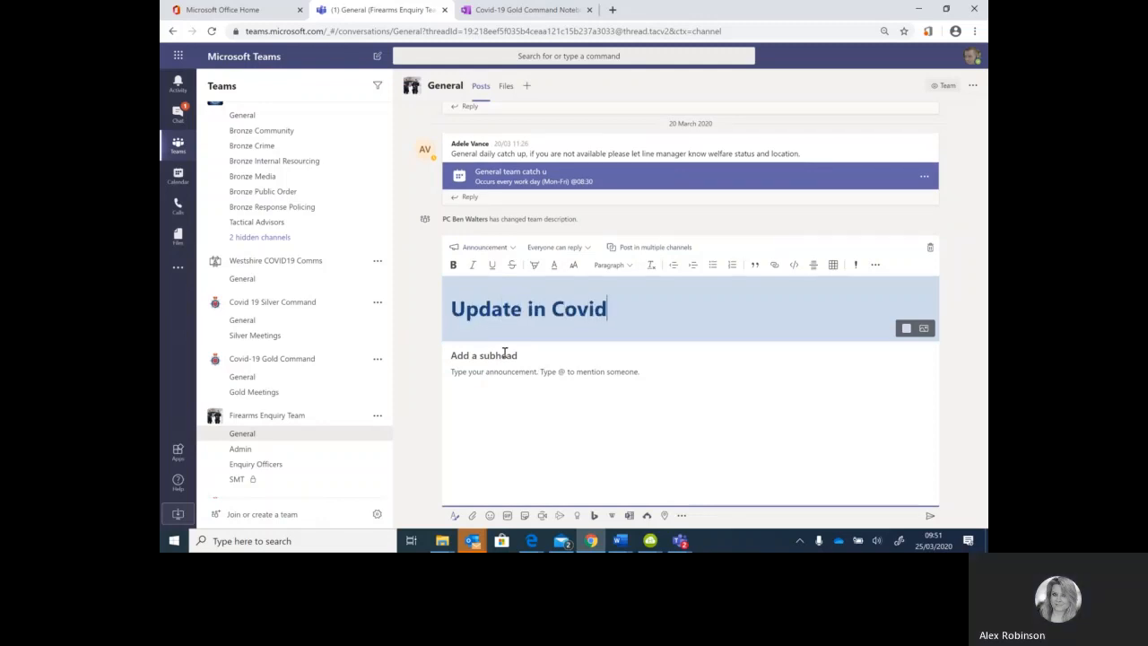
type(" Guidance")
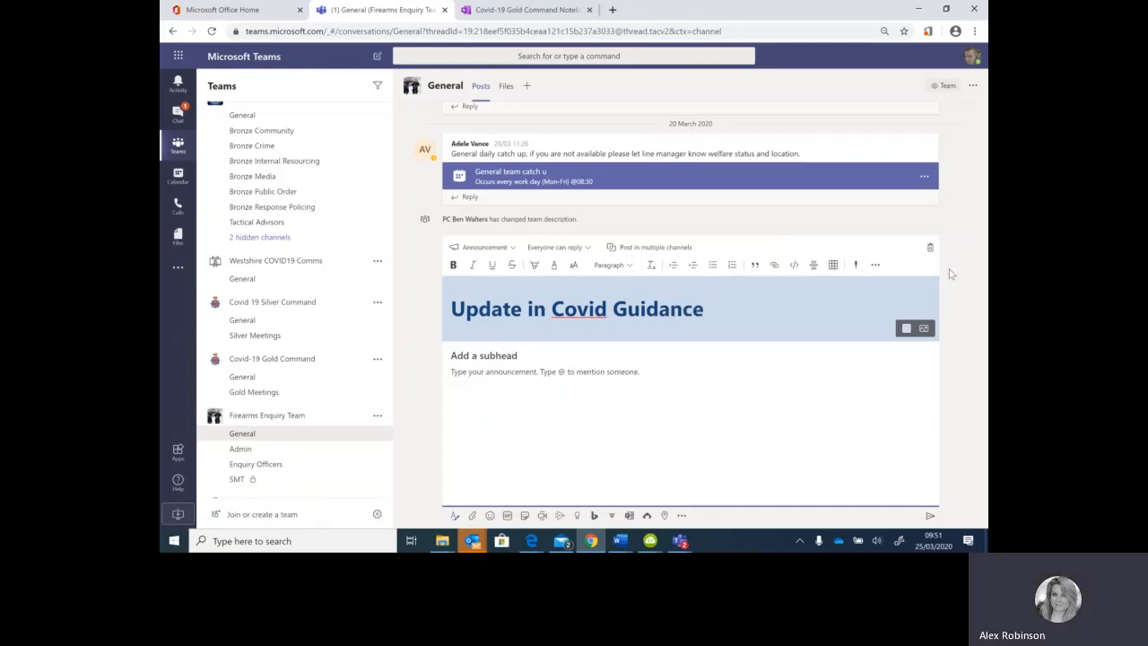
Set the announcement banner's colour to orange and mark the post as important
left_click(908, 329)
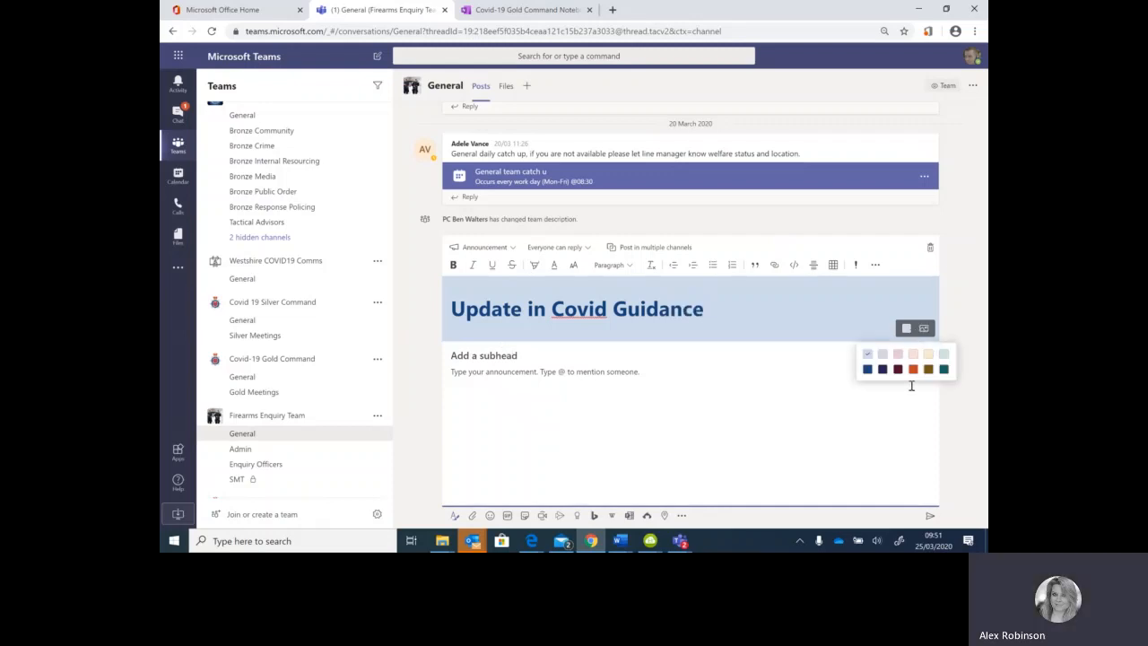
left_click(914, 368)
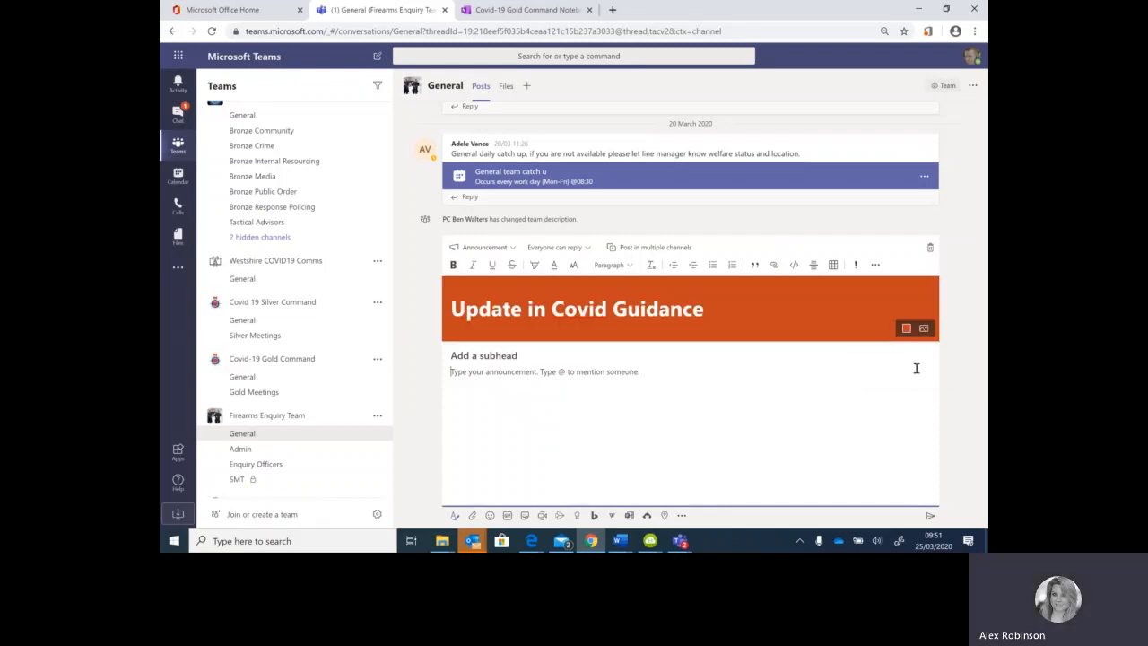
left_click(856, 266)
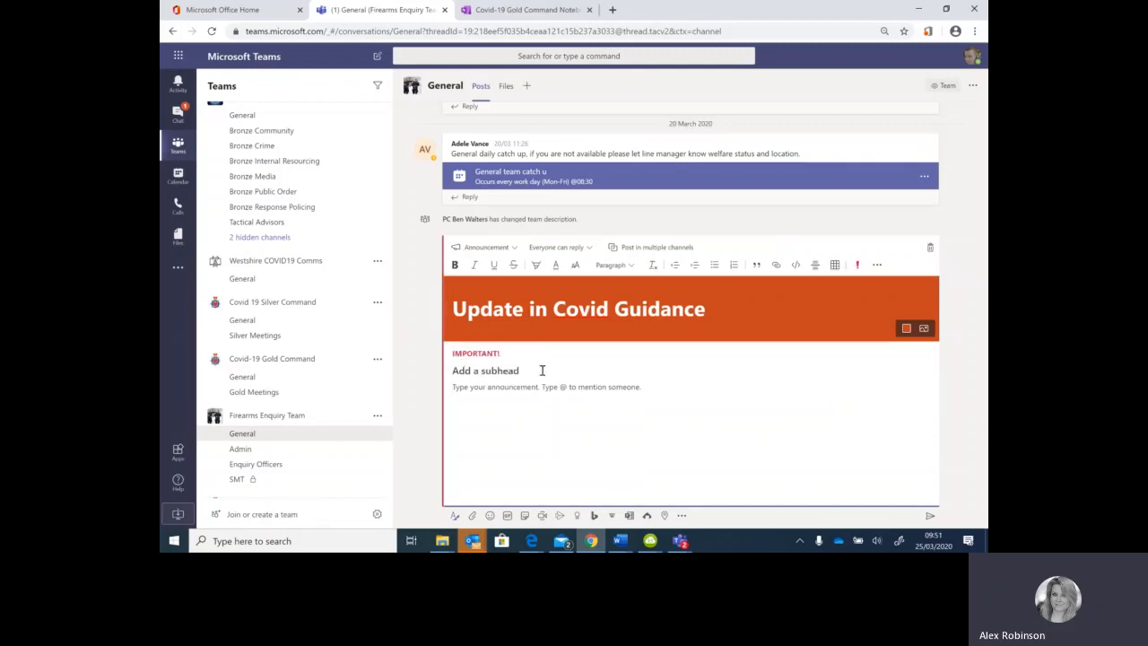
Enter "Update from prime ministers anouncement" as the announcement's subhead
left_click(538, 373)
type("Up")
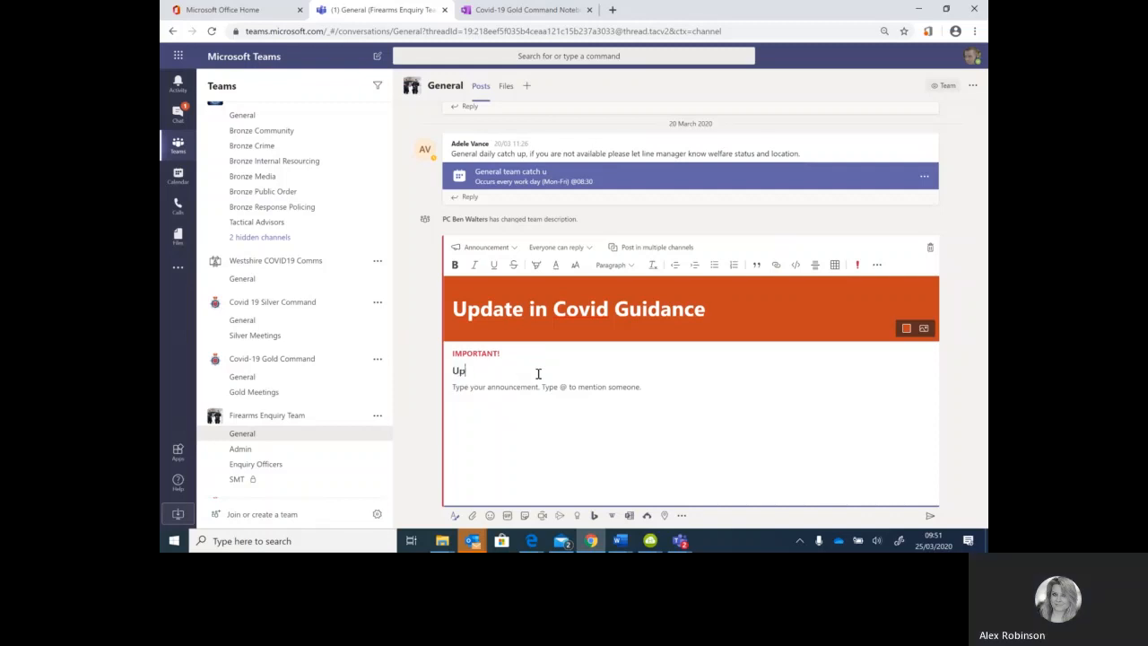
type("date from primeministers")
type(" aoun")
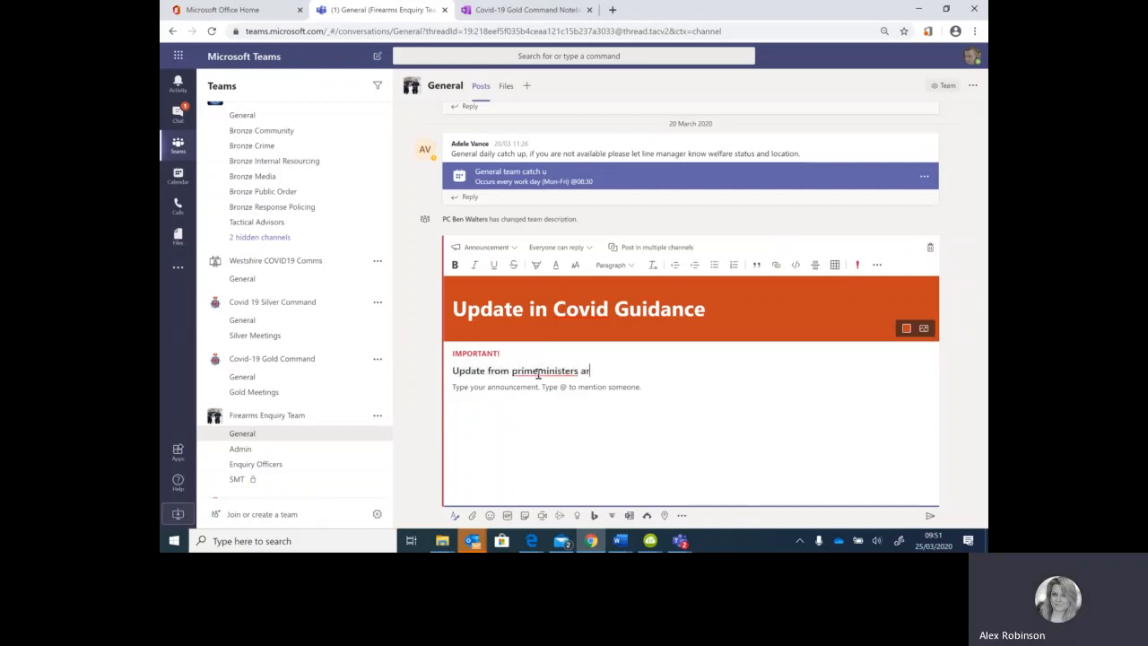
key("BackSpace")
key("BackSpace")
key("BackSpace")
type("nouncement")
left_click(537, 371)
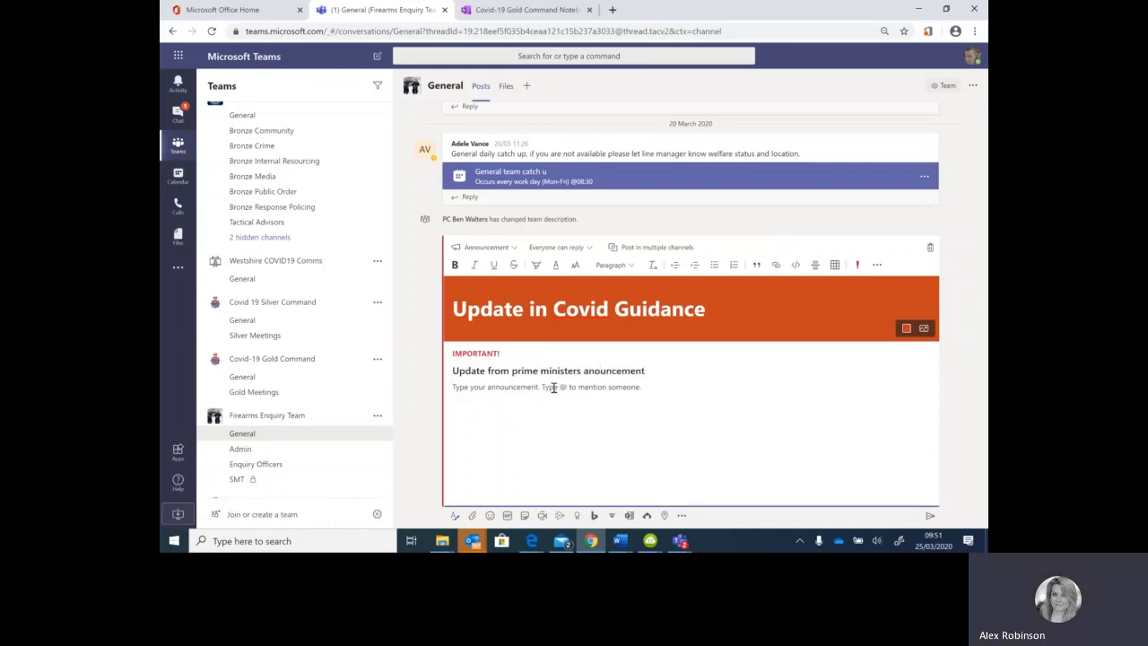
Mention the whole Firearms Enquiry Team in the body of the announcement
type("@")
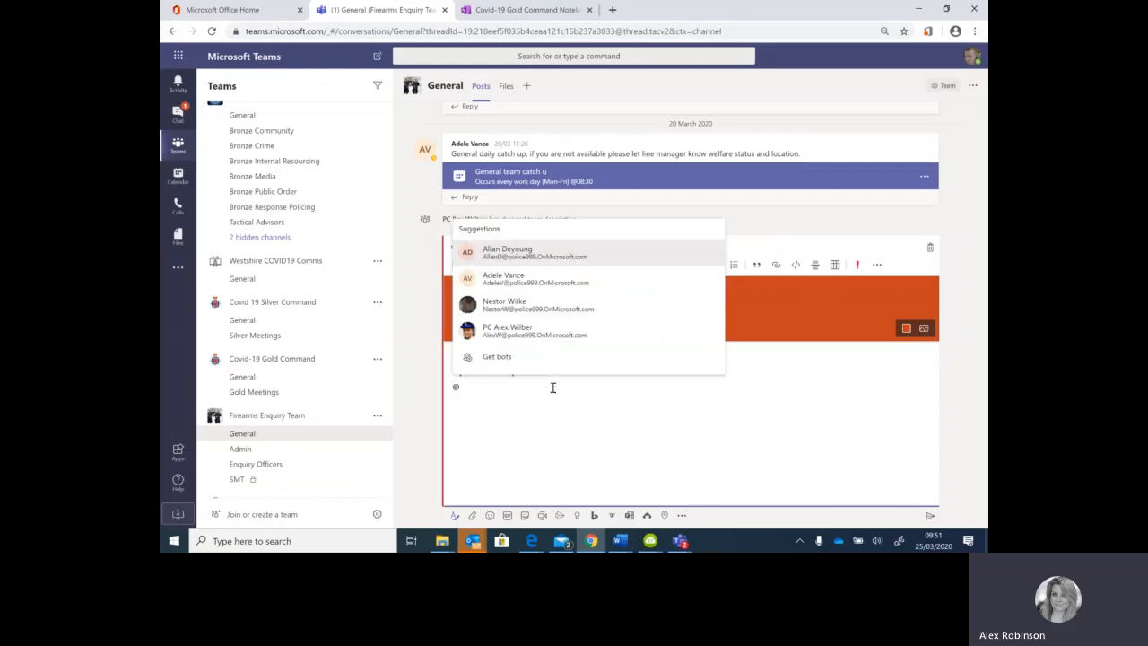
type("Fire")
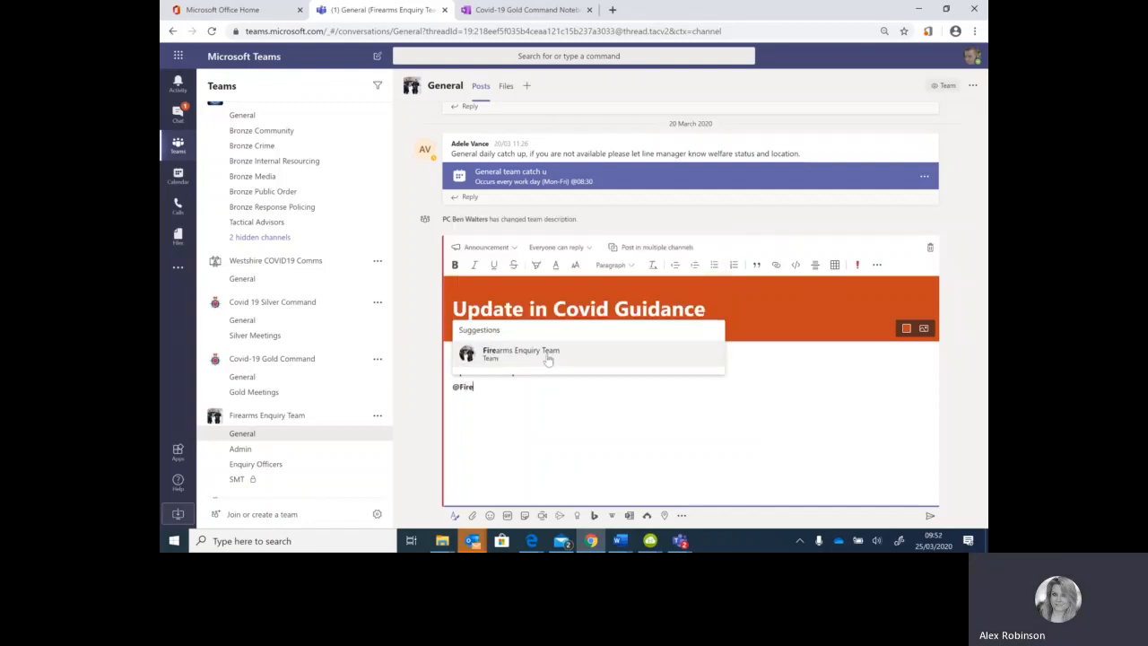
left_click(548, 359)
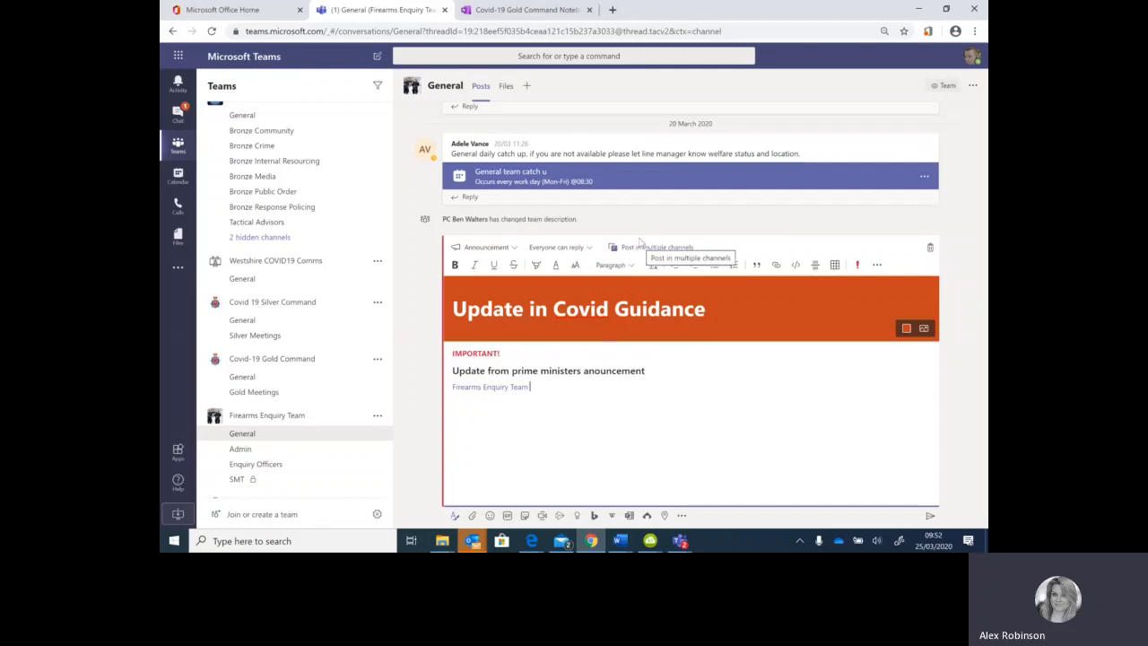
left_click(571, 383)
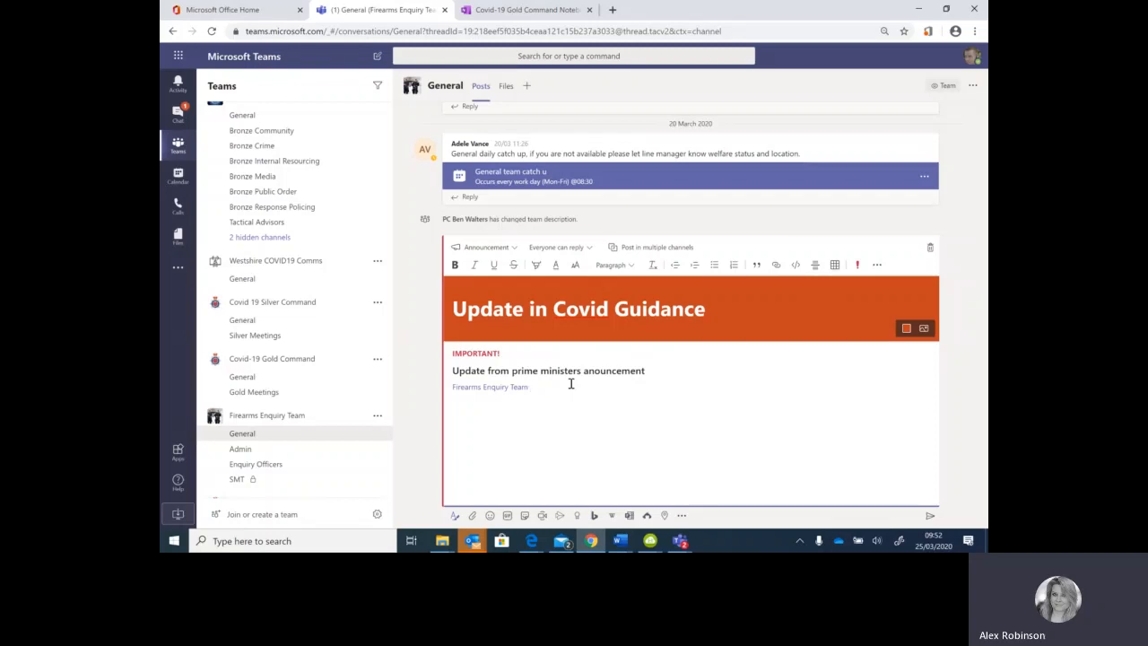
Post the announcement to multiple channels by adding the Bronze Community channel of Civil Emergencies - Covid19 as a recipient
left_click(639, 247)
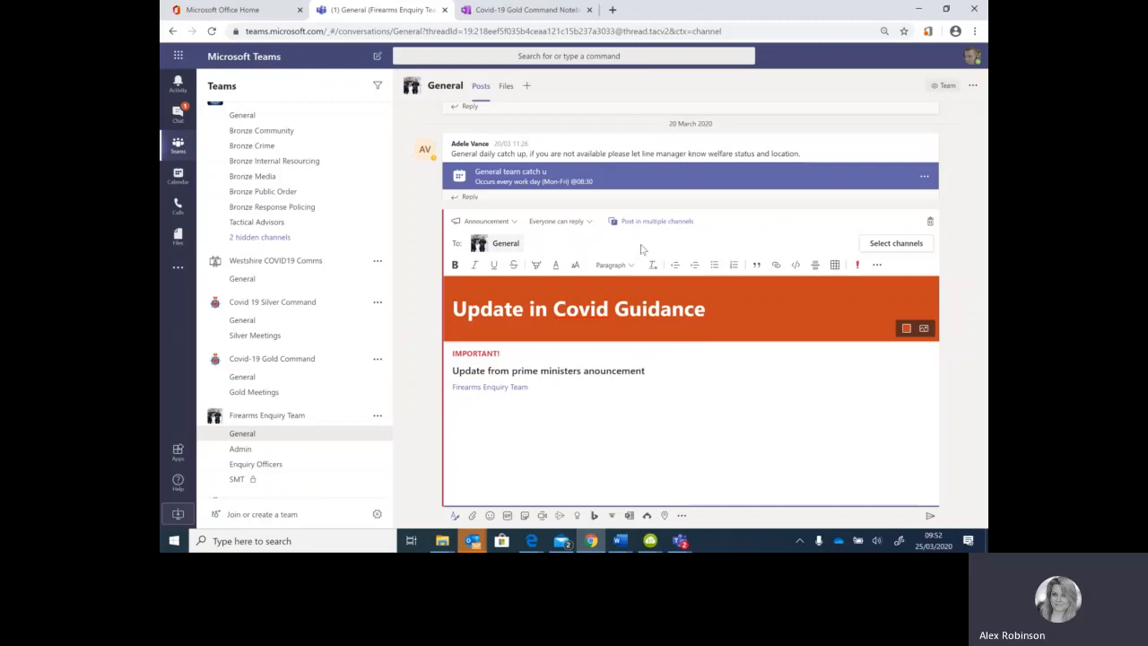
left_click(896, 244)
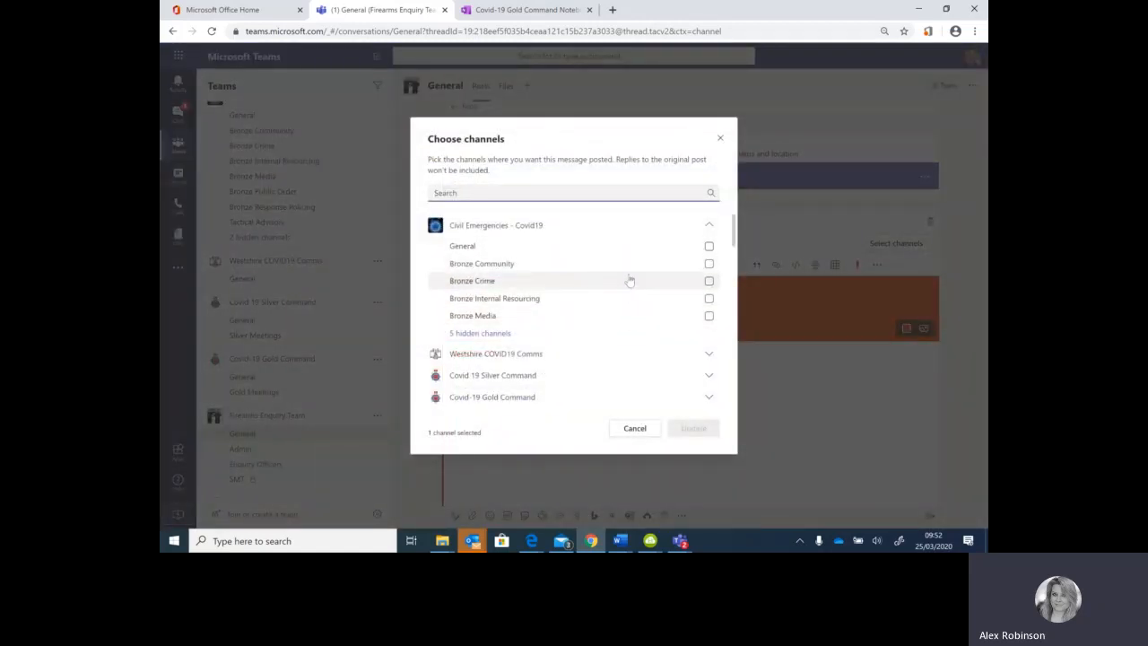
left_click(708, 263)
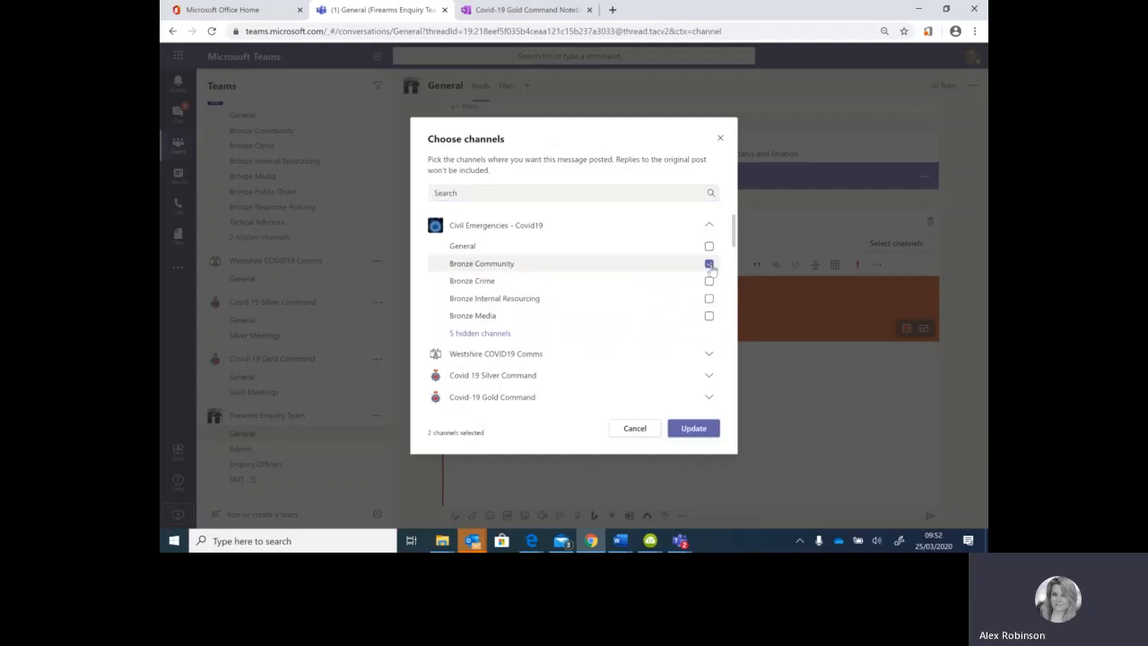
left_click(700, 431)
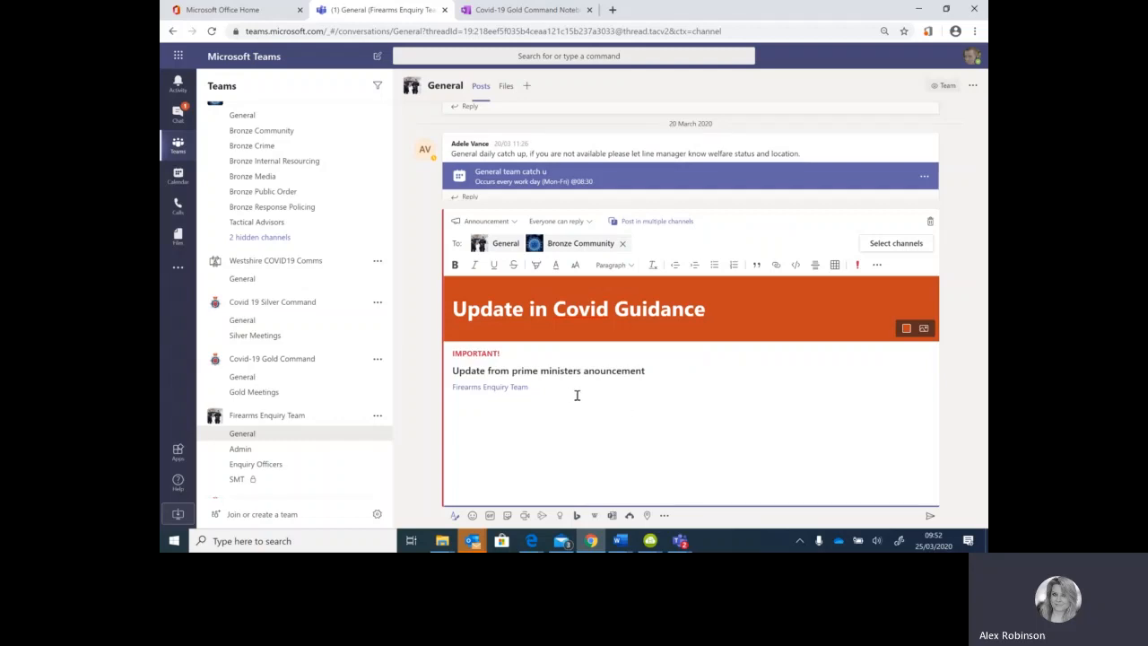
Add "please work from home unless you are a frontline officer" after the team mention and post the announcement
left_click(545, 388)
type("ple")
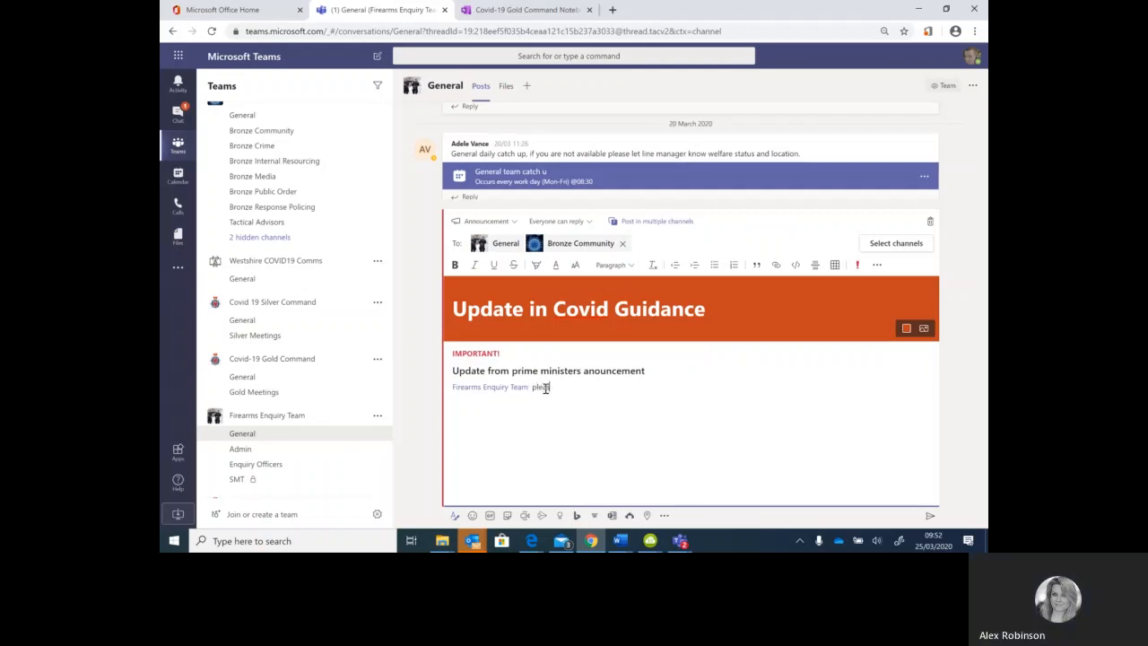
type("ase work from home unless you are a frontl")
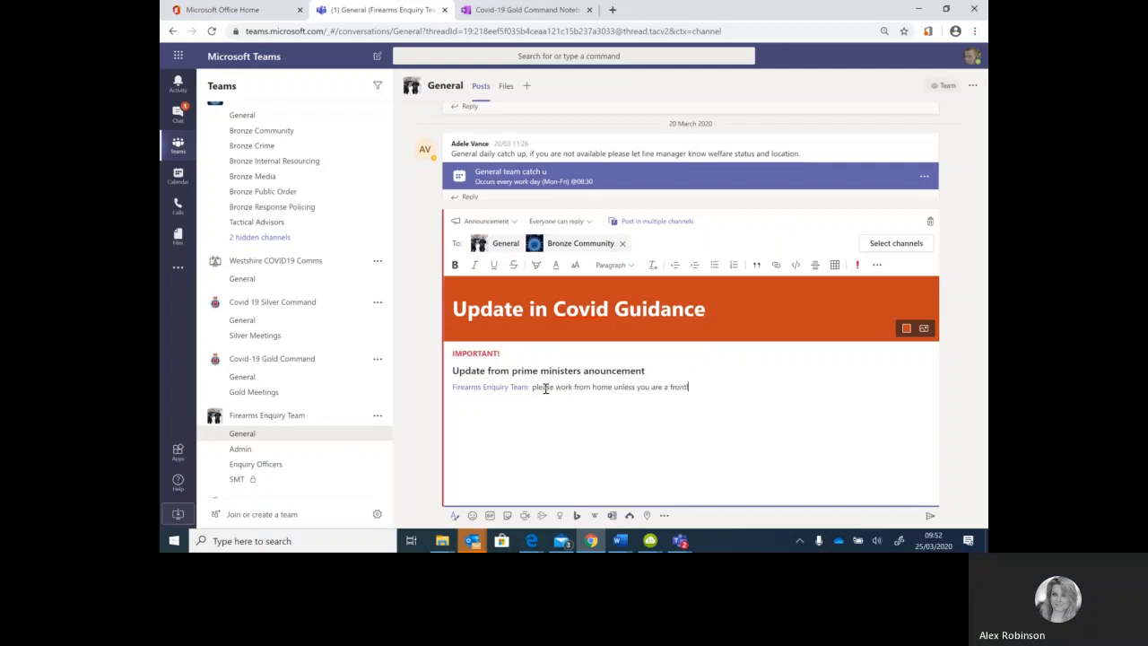
type("ine officer")
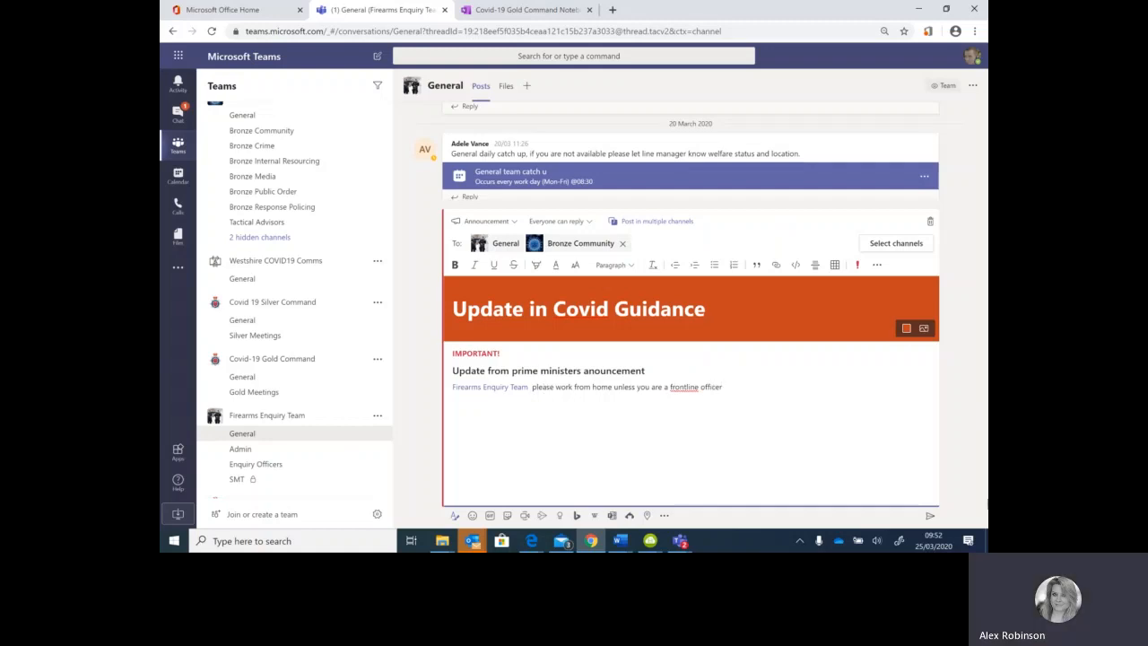
left_click(930, 518)
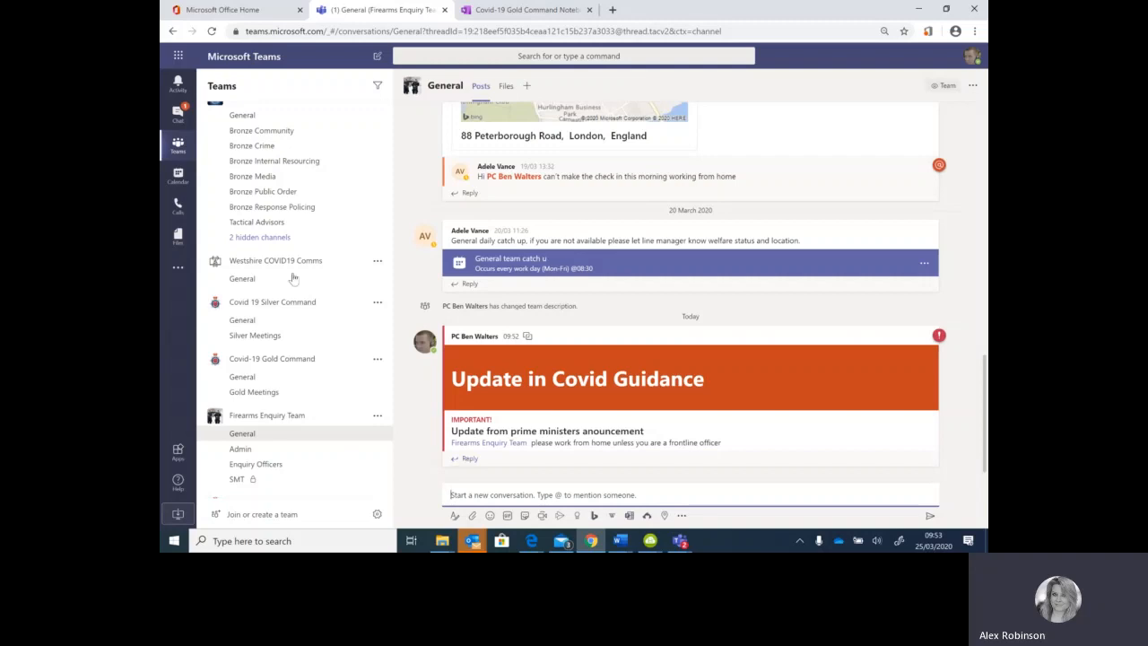
Review the announcement in Bronze Community, the posts in Covid-19 Gold Command's General and Gold Meetings channels, and the Covid-19 task board
left_click(292, 133)
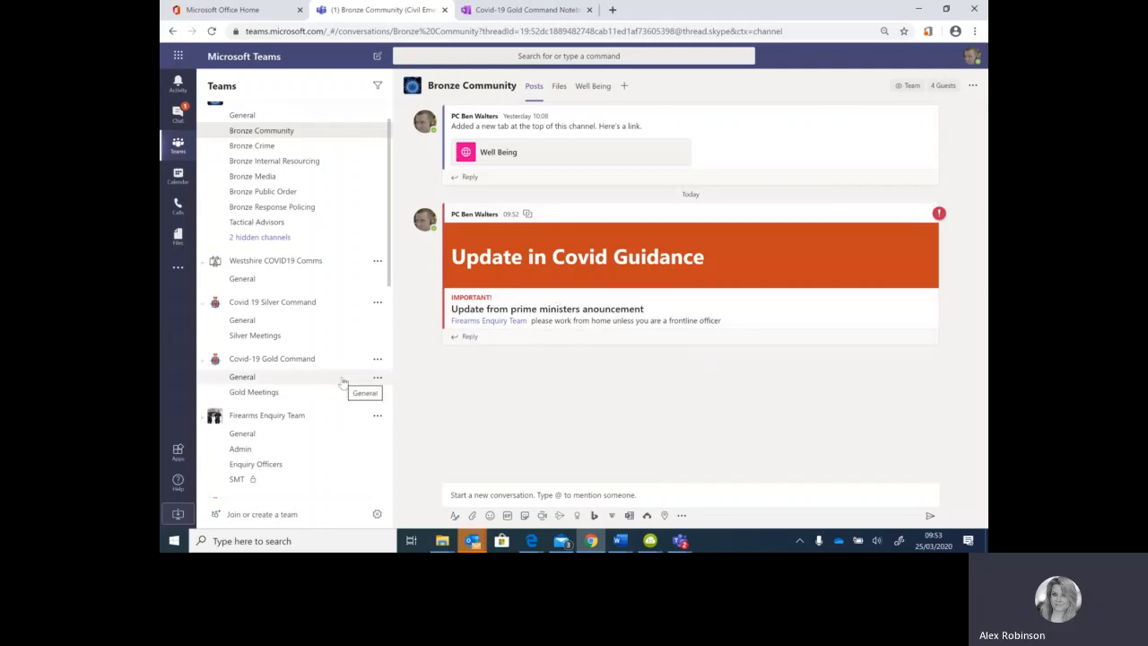
left_click(305, 391)
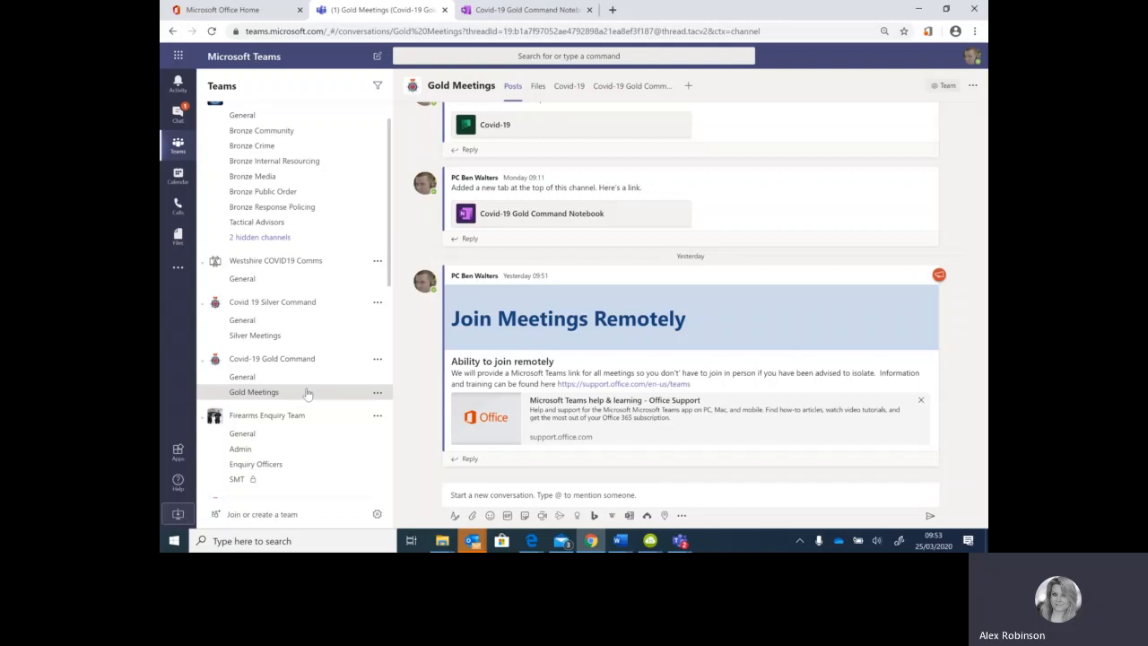
left_click(293, 379)
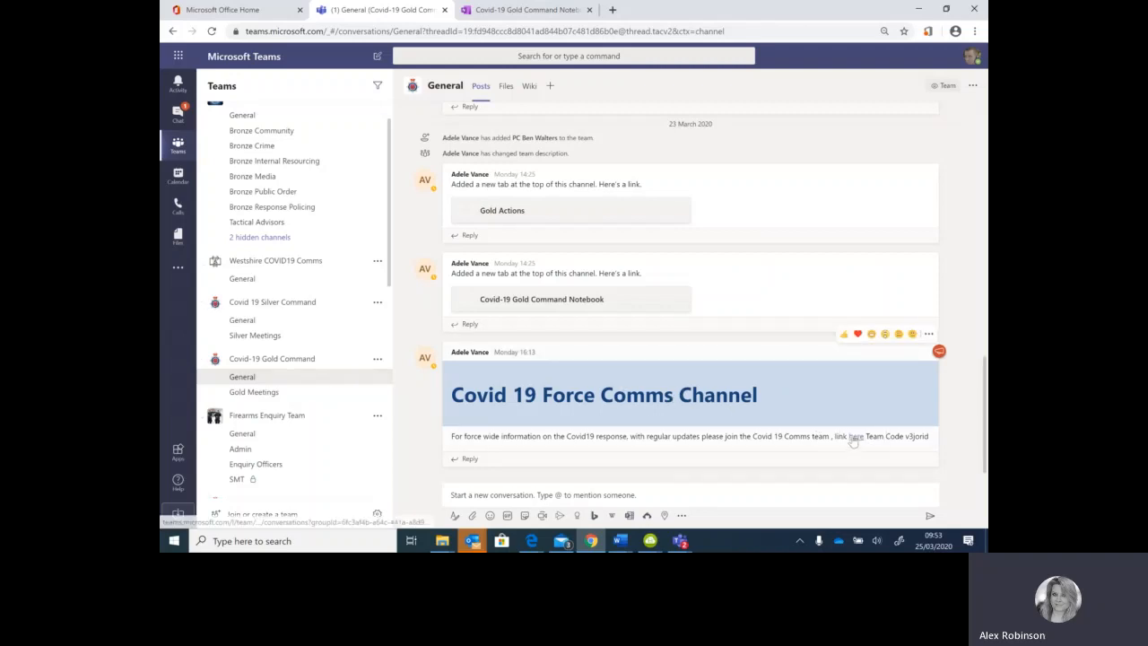
left_click(294, 400)
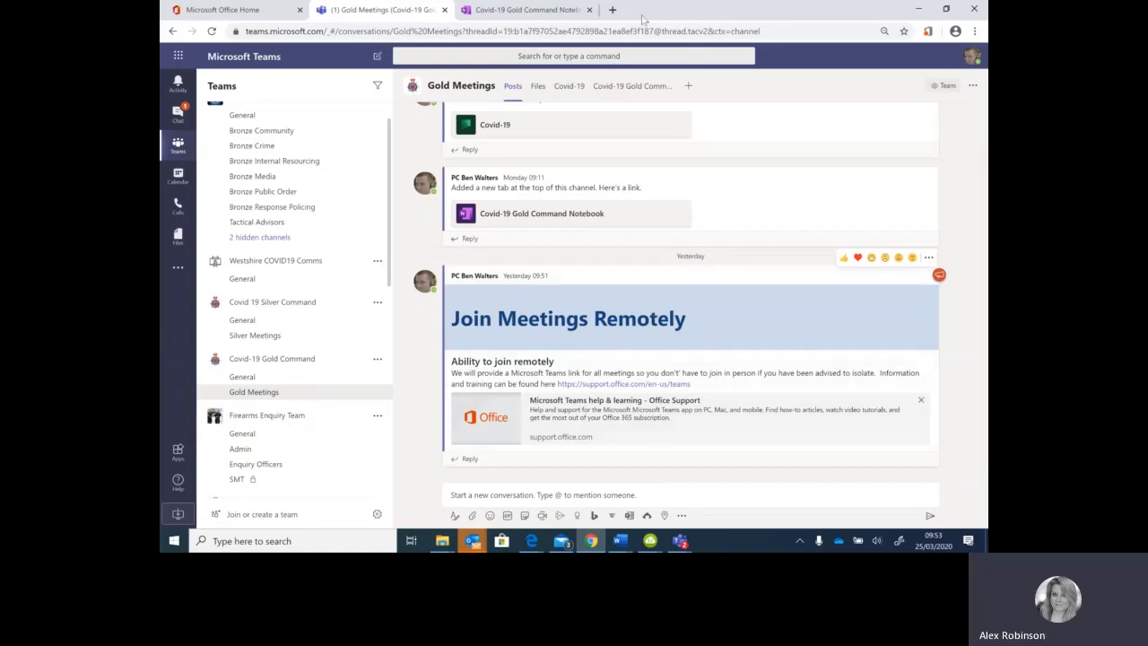
left_click(574, 87)
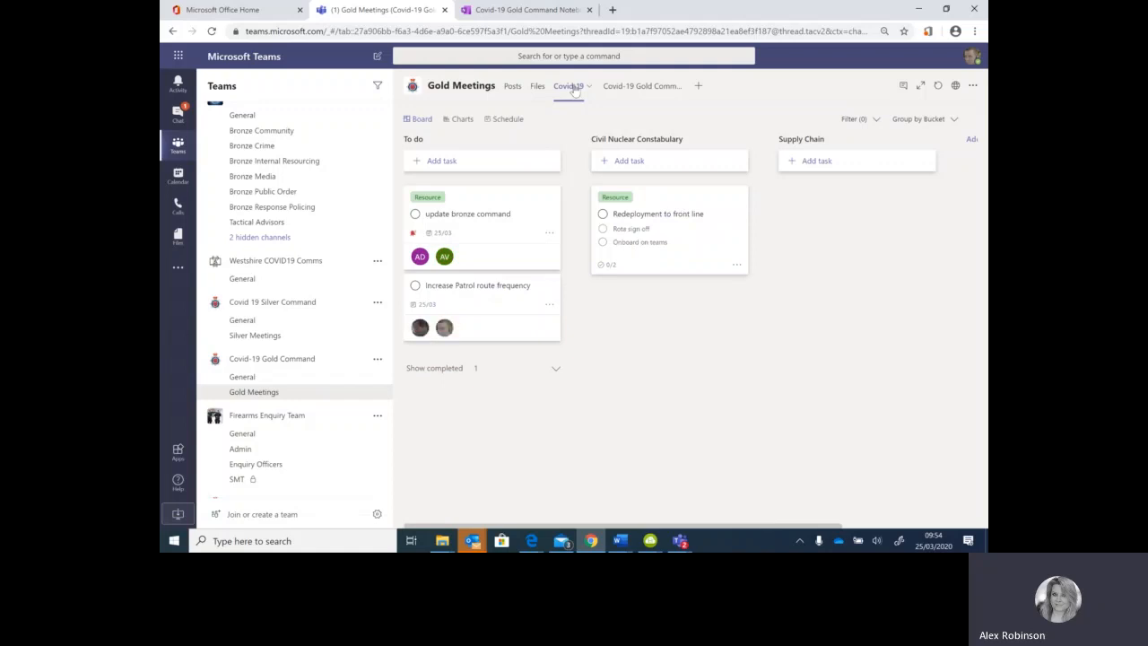
Open Wednesday 25 March's 11:00 GOLD COMMAND MEETING from the calendar and join it with the camera off
left_click(178, 176)
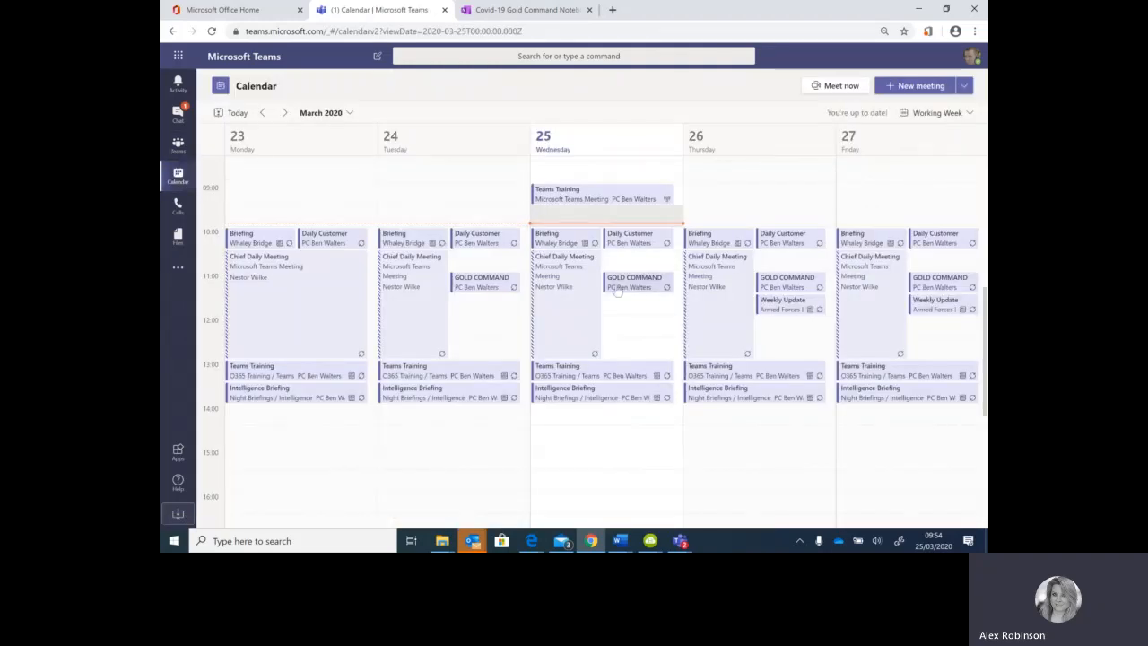
left_click(615, 287)
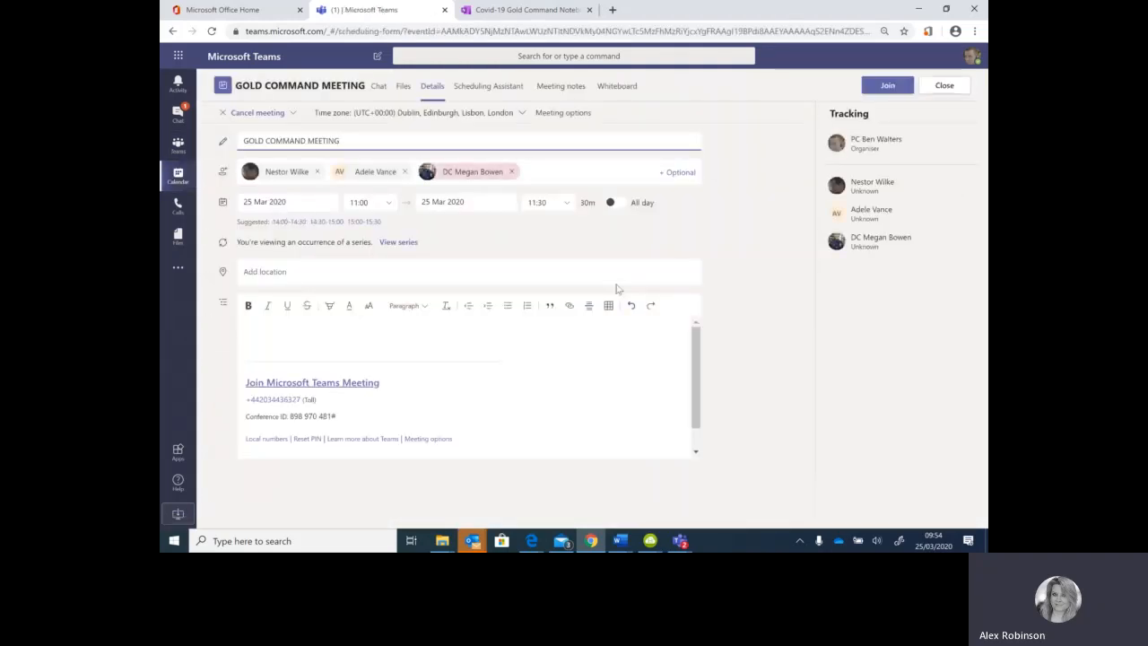
left_click(901, 84)
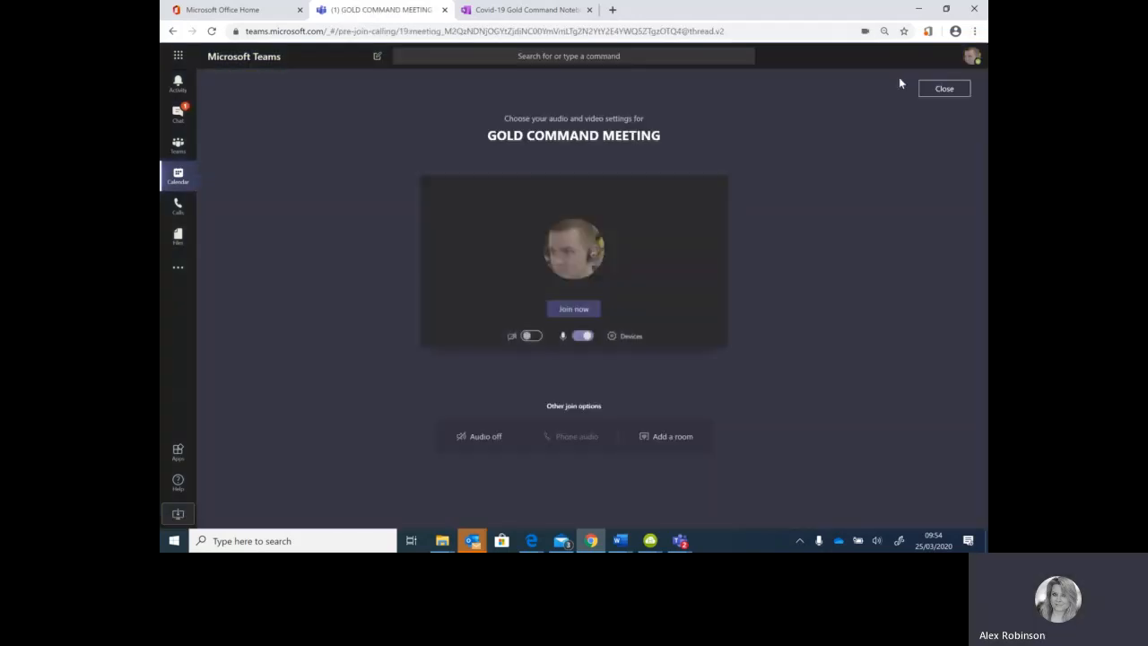
left_click(573, 309)
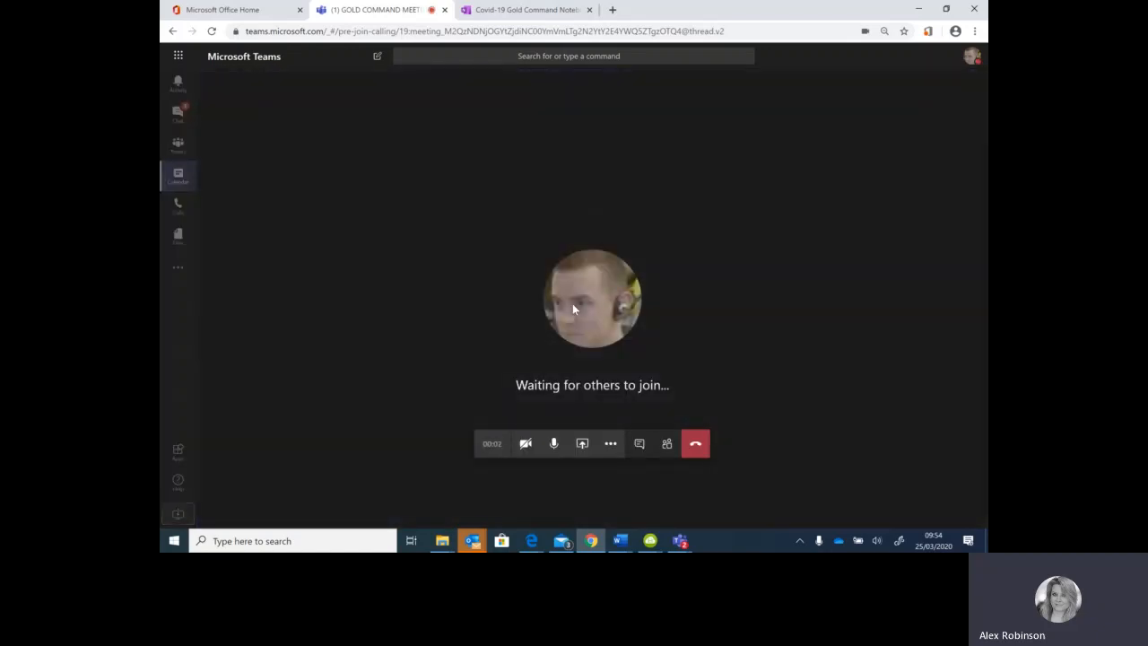
View the Gold Meetings task board while the call continues, and return to the full meeting view
left_click(175, 145)
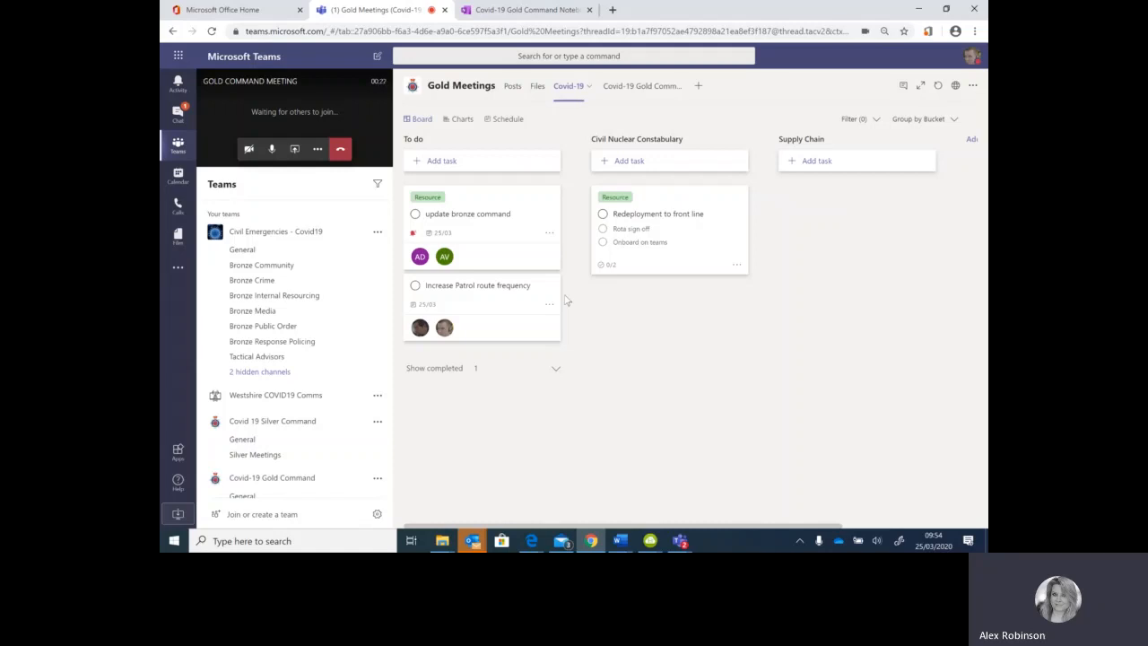
left_click_drag(468, 183, 442, 121)
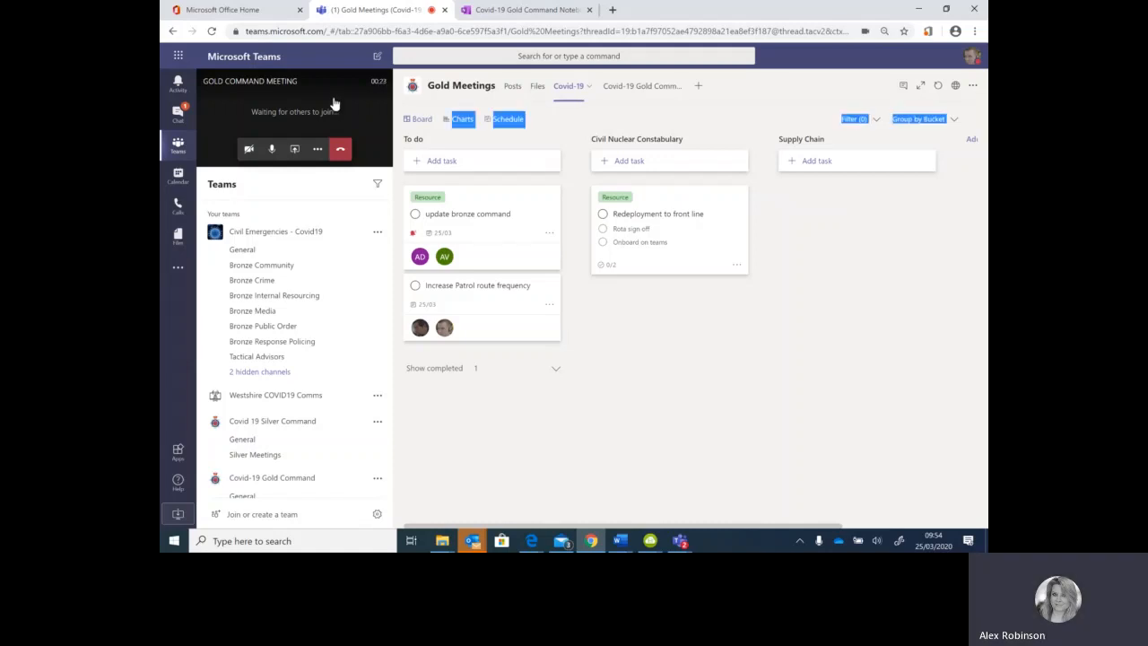
left_click(334, 104)
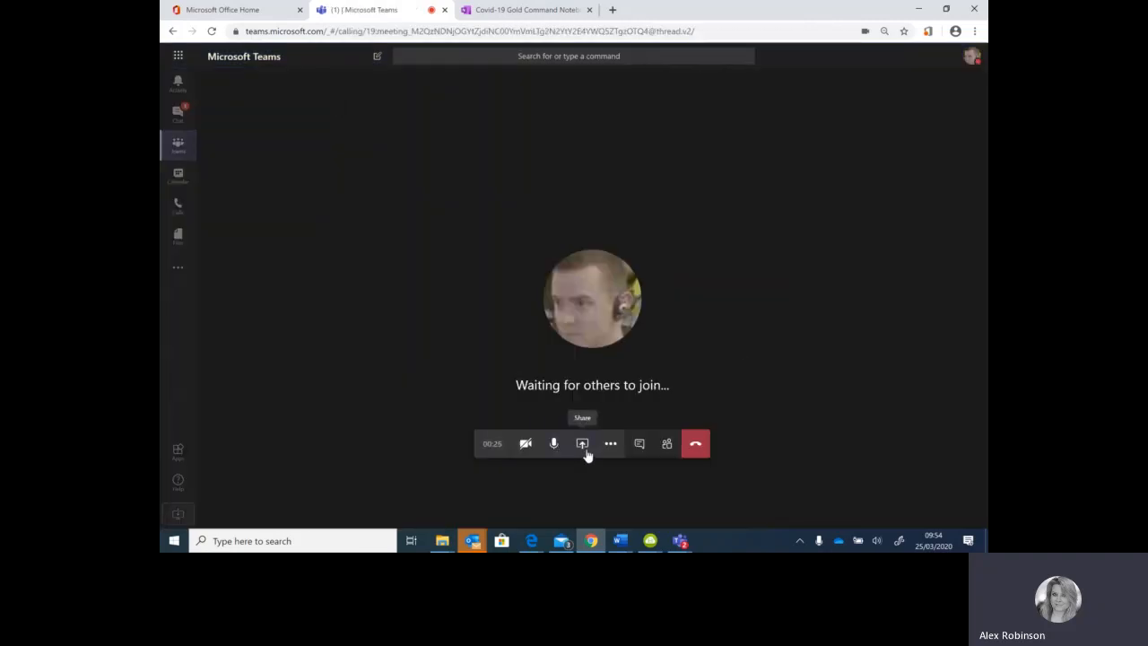
Share the "Workign from Home" PowerPoint in the meeting and advance to slide 4, "Set up your physical workspace"
left_click(583, 448)
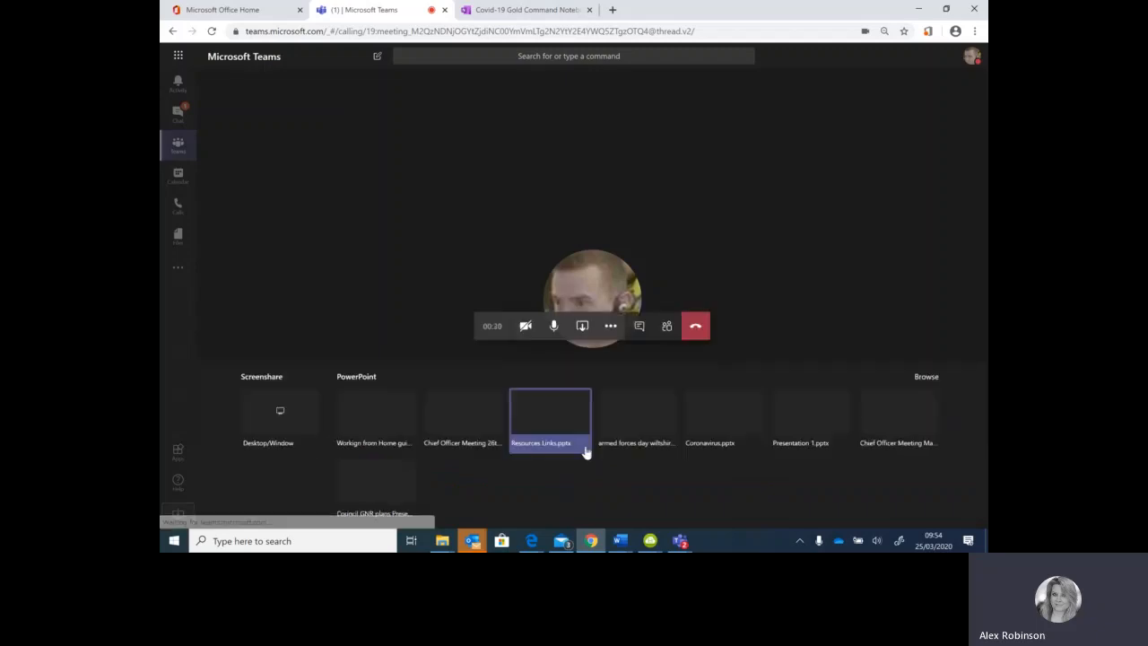
left_click(388, 438)
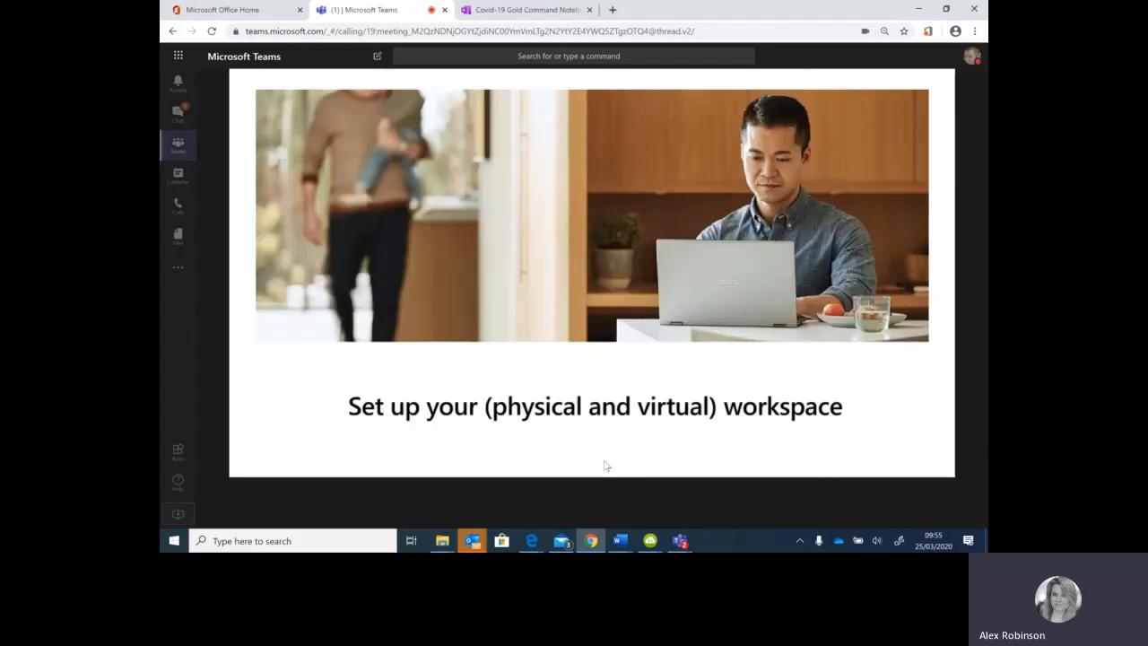
key("Right")
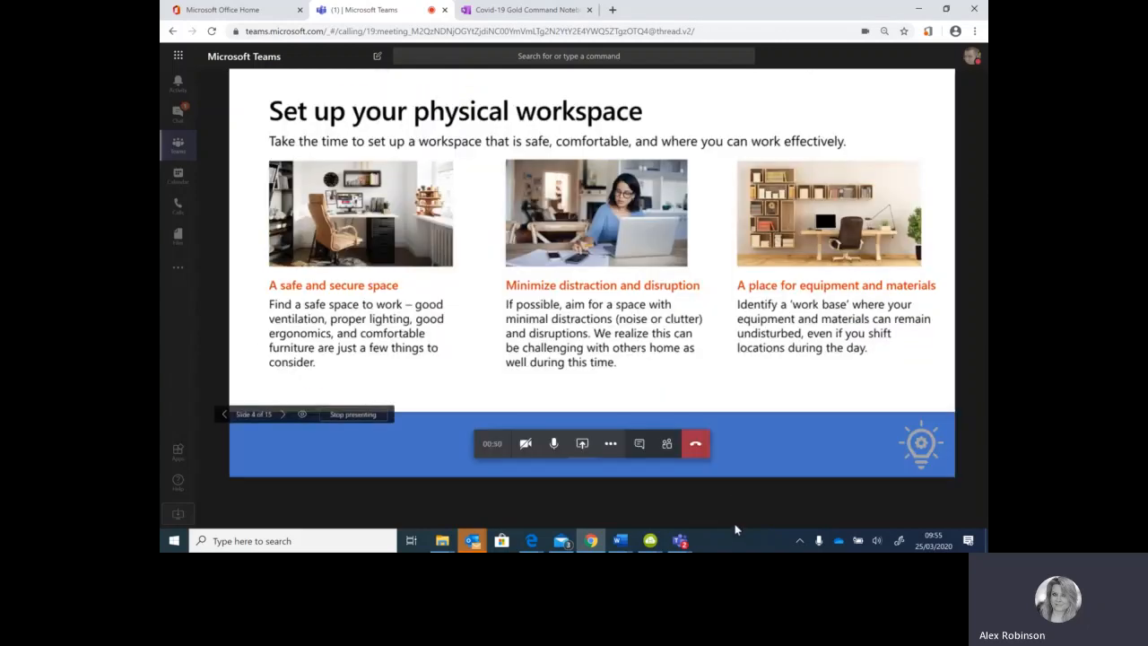
Show the meeting chat beside the presentation and start recording the meeting
left_click(642, 444)
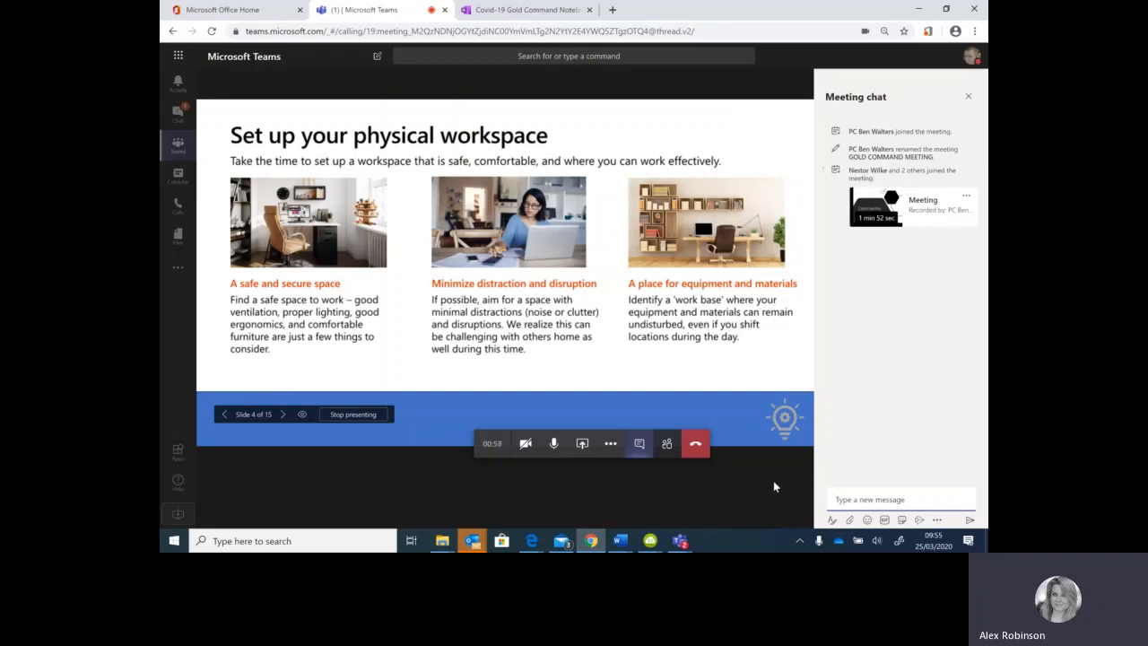
left_click(613, 444)
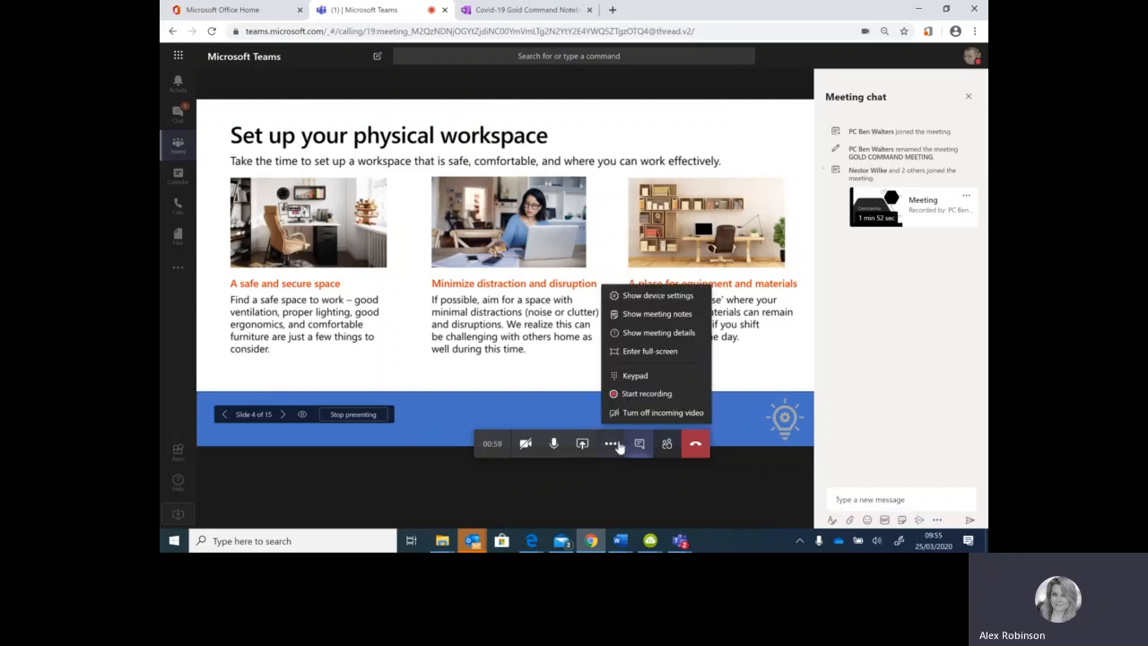
left_click(649, 394)
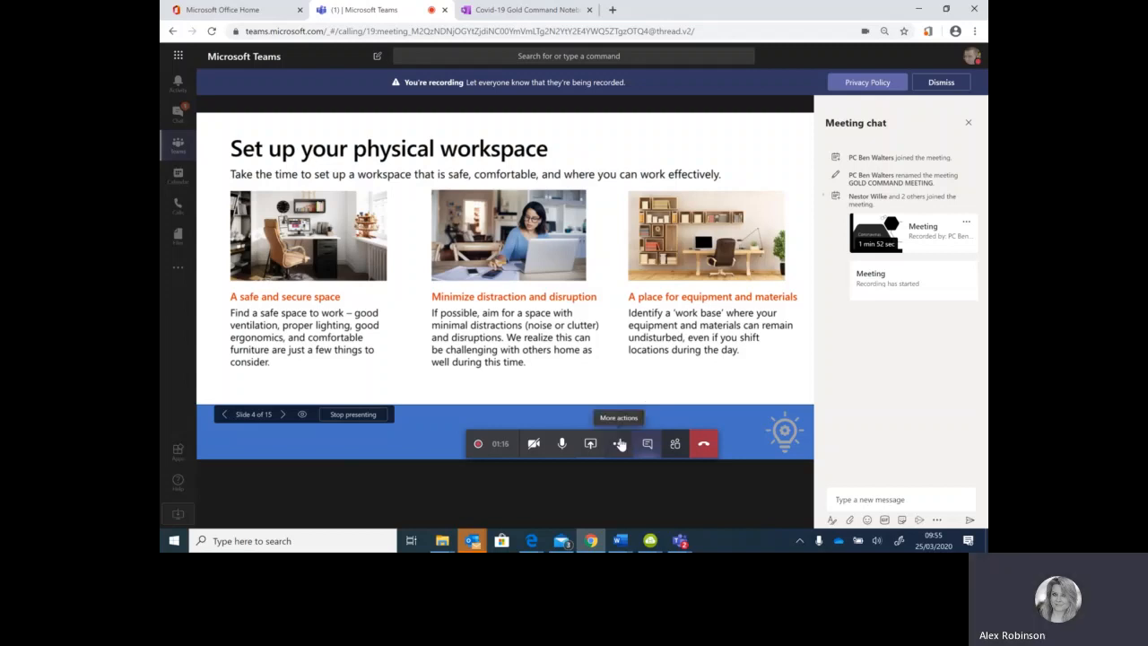
Stop the meeting recording and confirm the stop
left_click(618, 443)
left_click(654, 394)
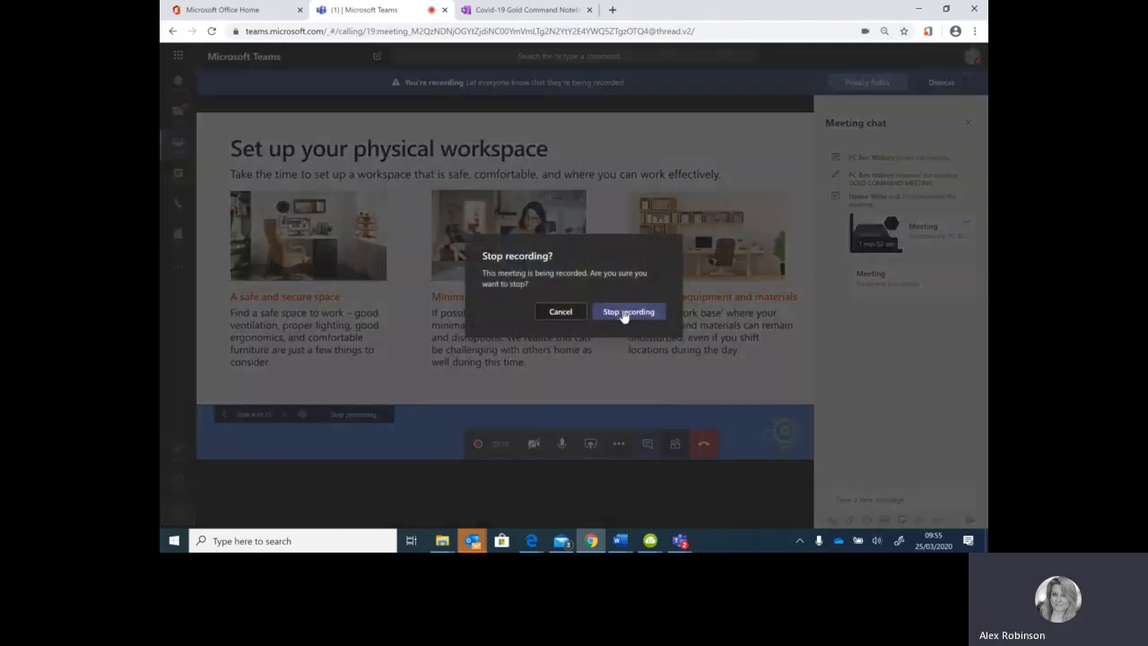
left_click(624, 314)
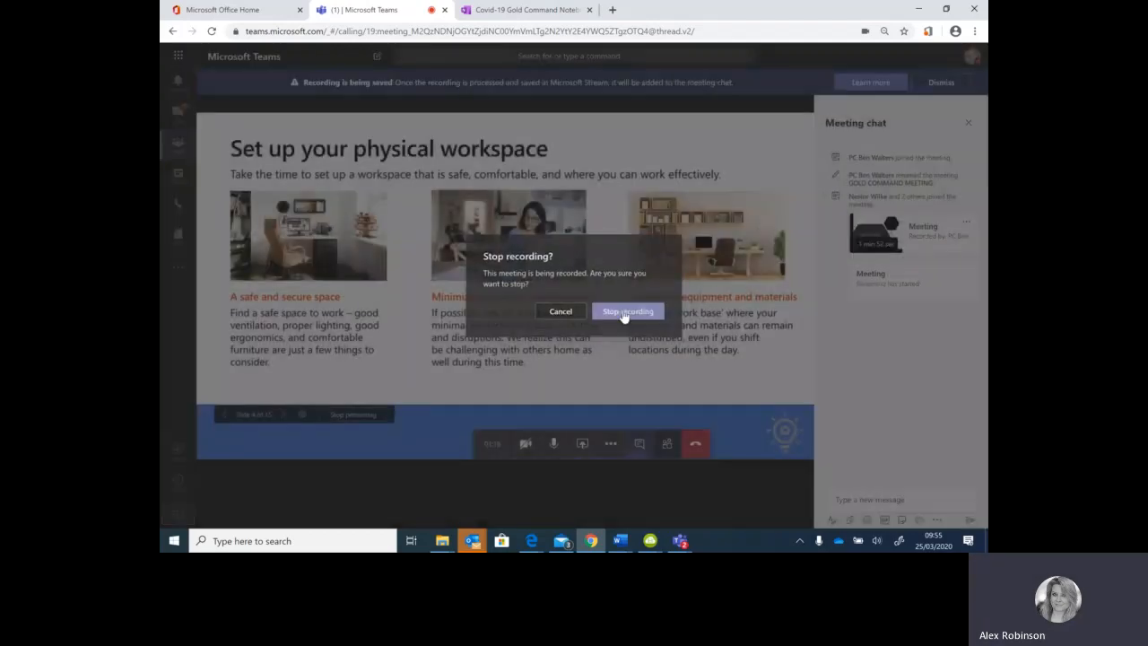
Play the earlier GOLD COMMAND MEETING recording from the meeting chat with its sound muted
left_click(886, 229)
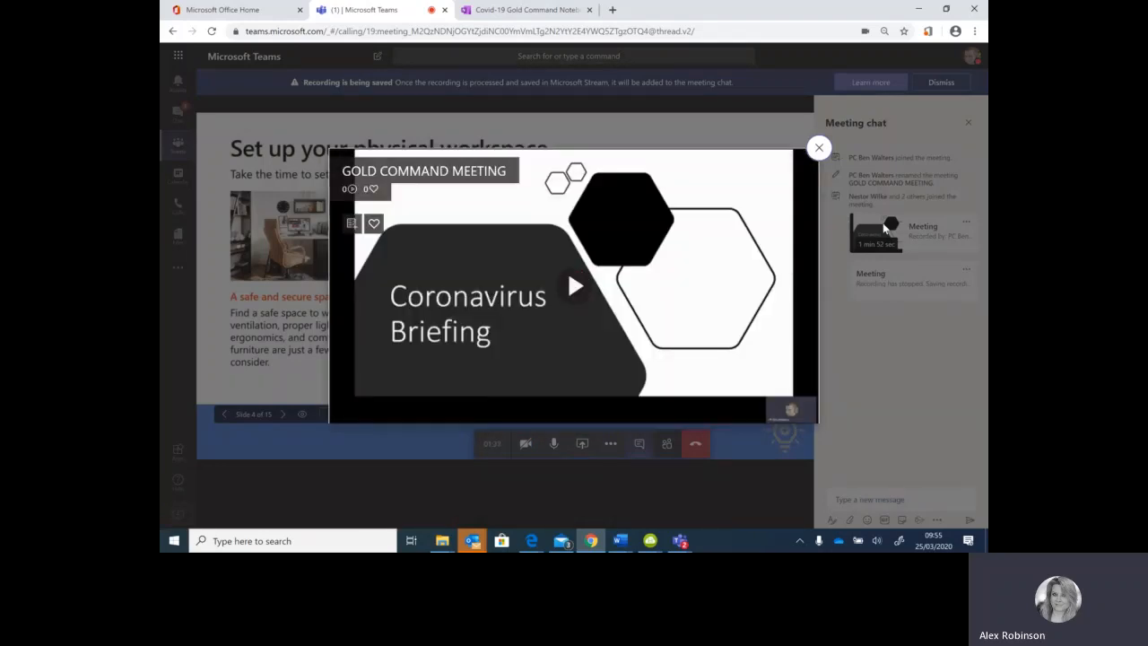
left_click(574, 285)
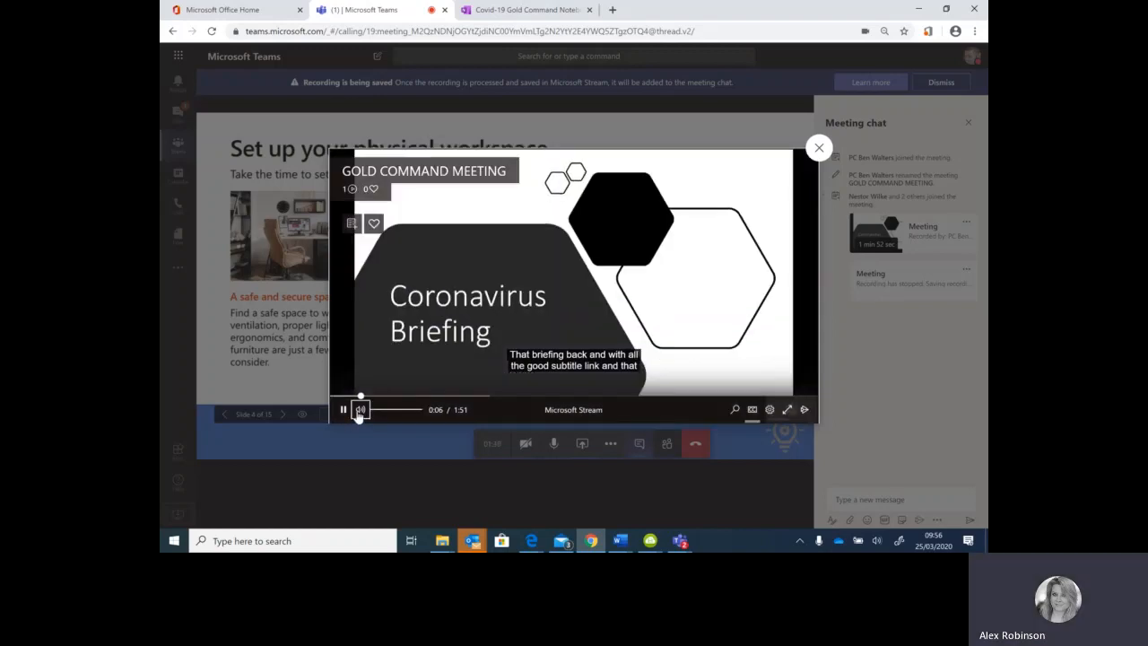
left_click(358, 410)
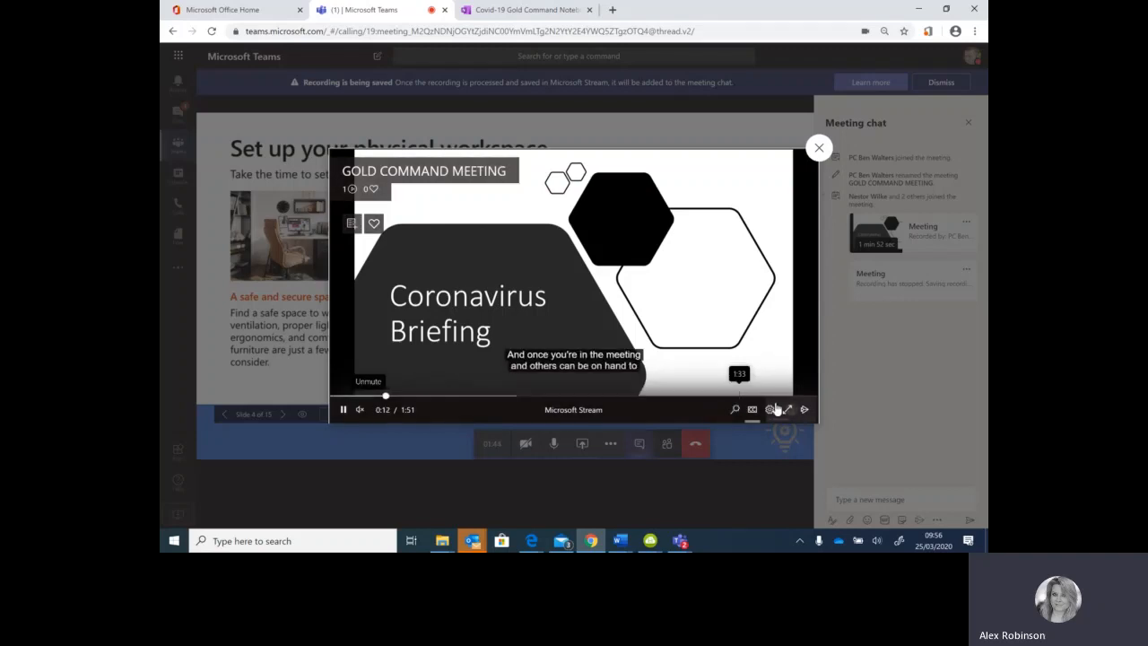
Search the recording's transcript for "meeting", jump to the mention at 01:36, and pause and close the video
left_click(736, 410)
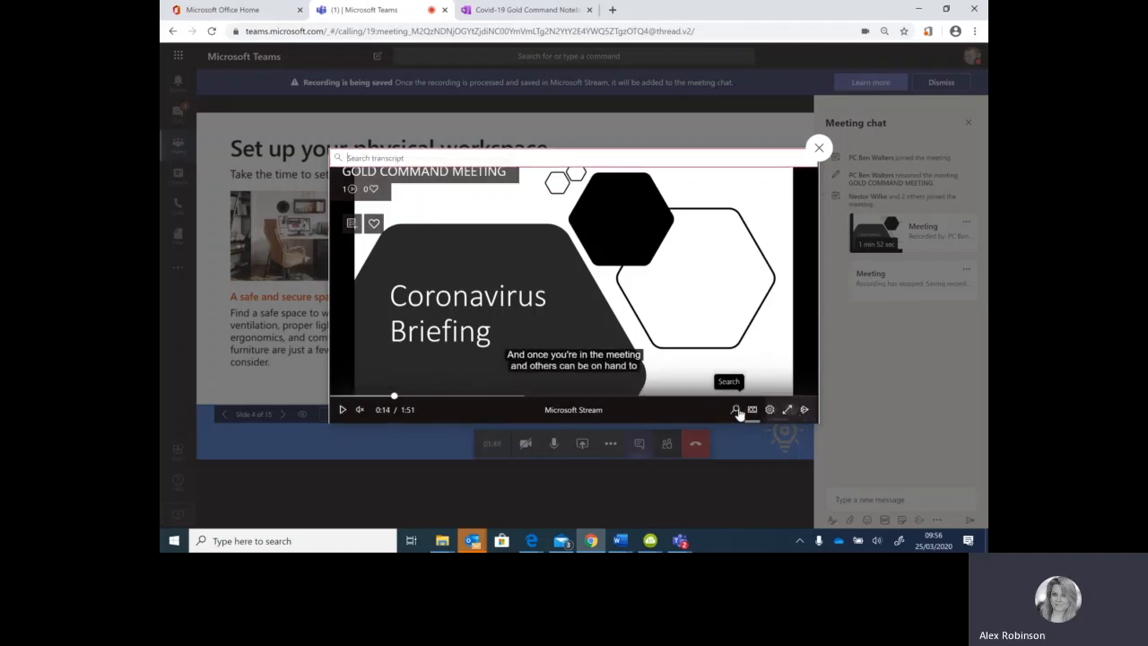
type("meeting")
key("Return")
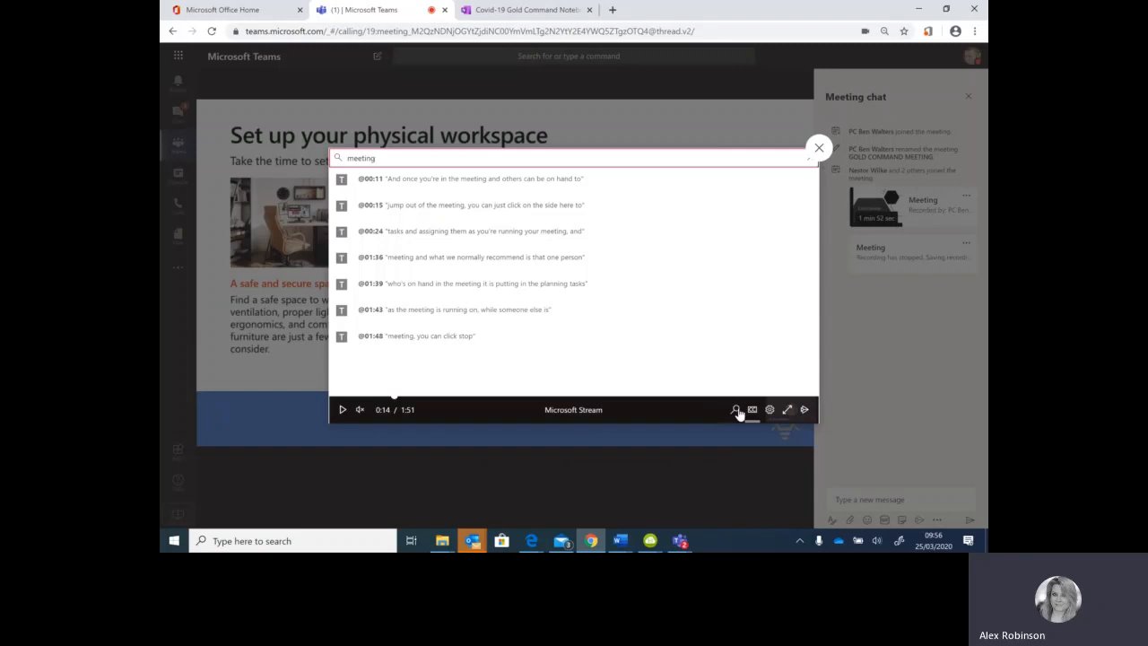
left_click(463, 260)
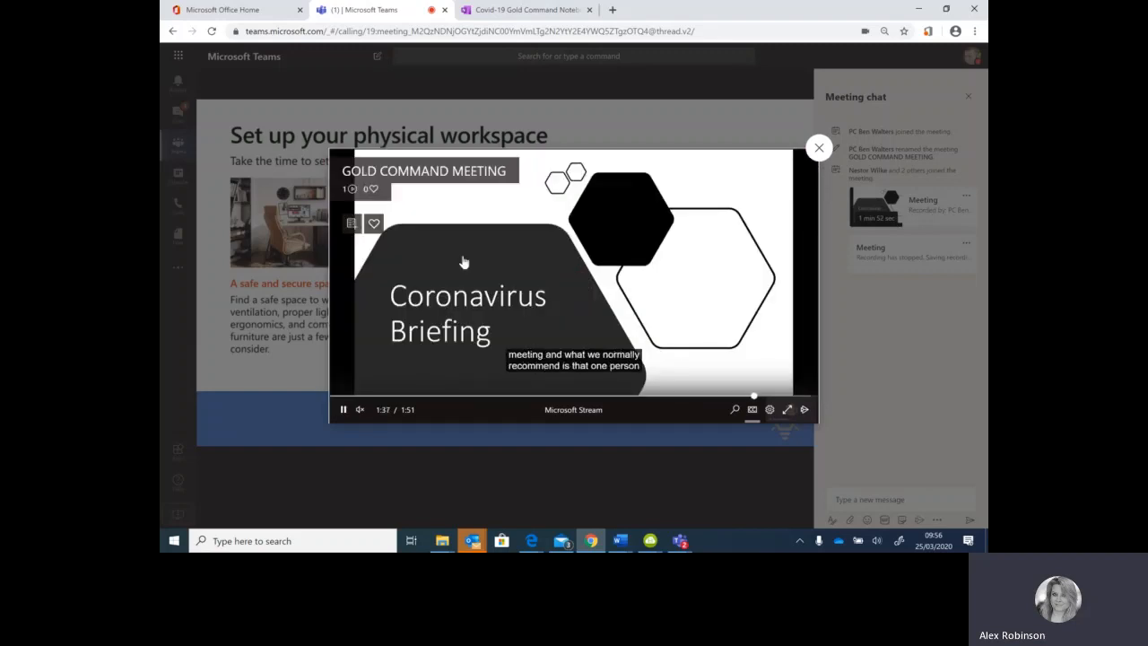
left_click(343, 409)
left_click(818, 148)
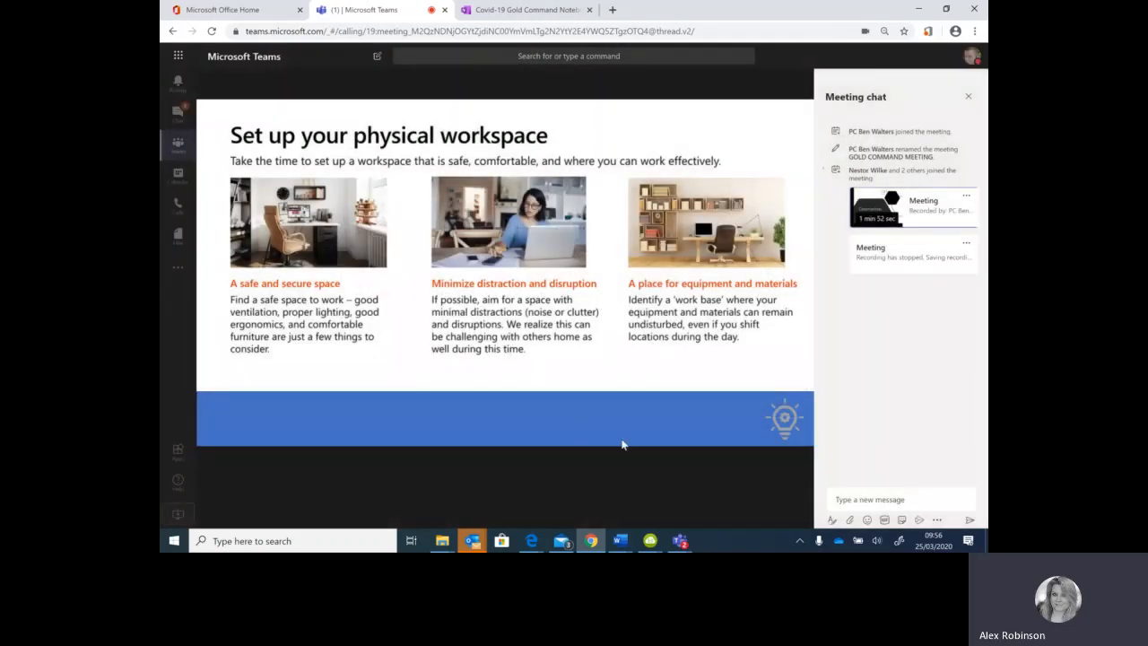
Leave the GOLD COMMAND MEETING and return to the Gold Meetings channel's Covid-19 board, showing its Supply Chain bucket
mouse_move(685, 481)
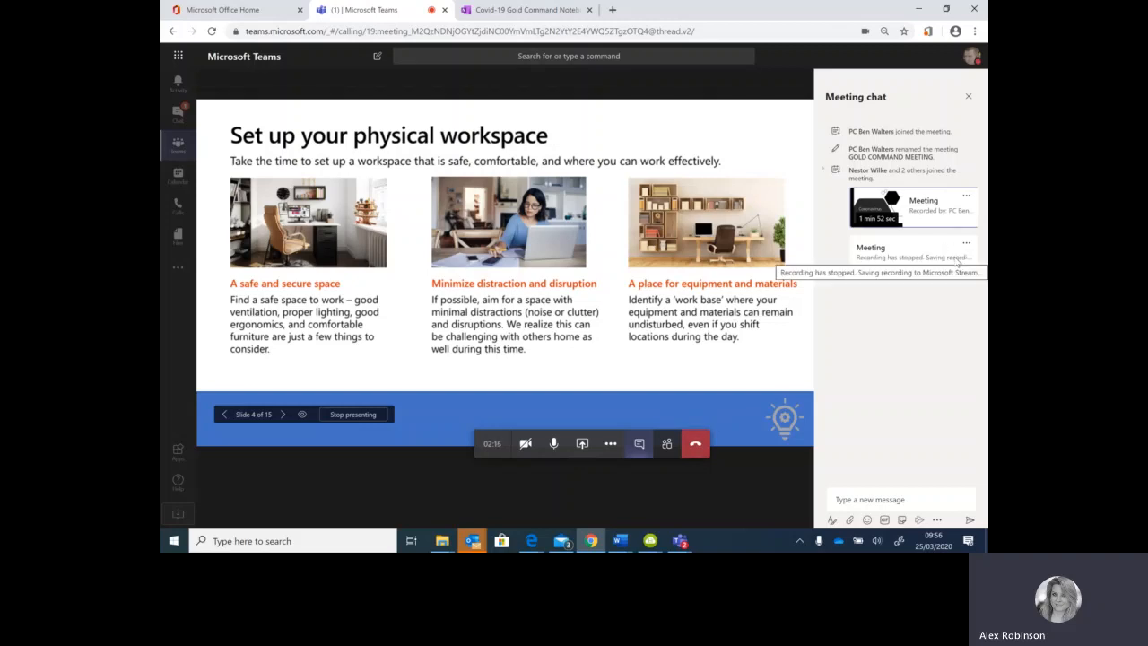
left_click(695, 445)
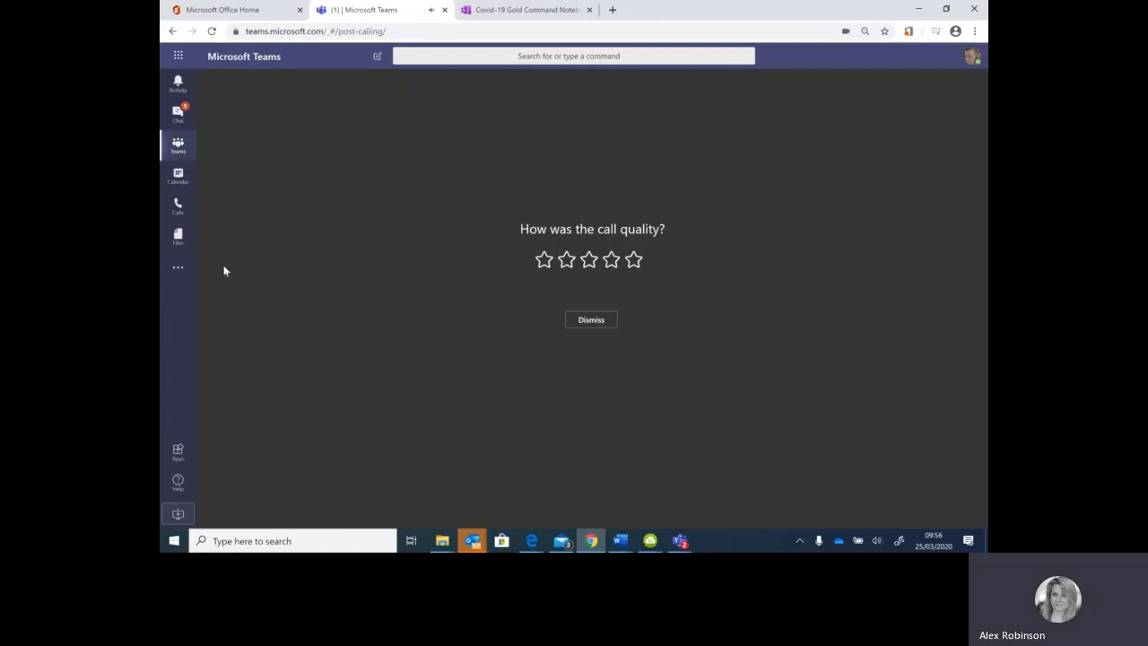
left_click(184, 149)
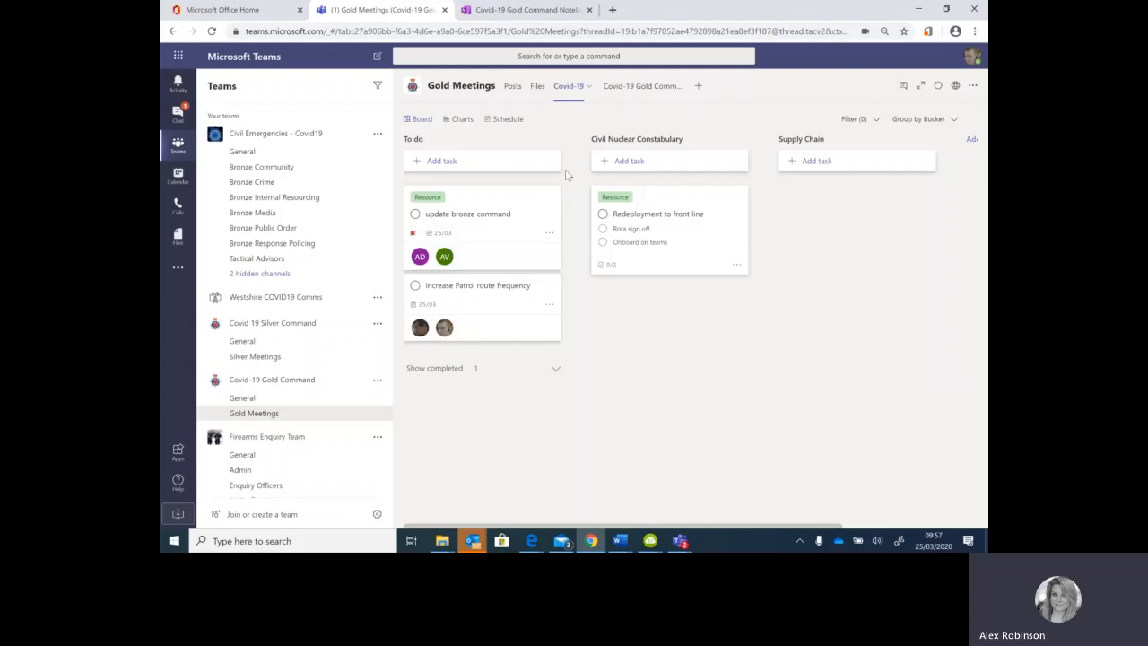
scroll(664, 146, "right", 3)
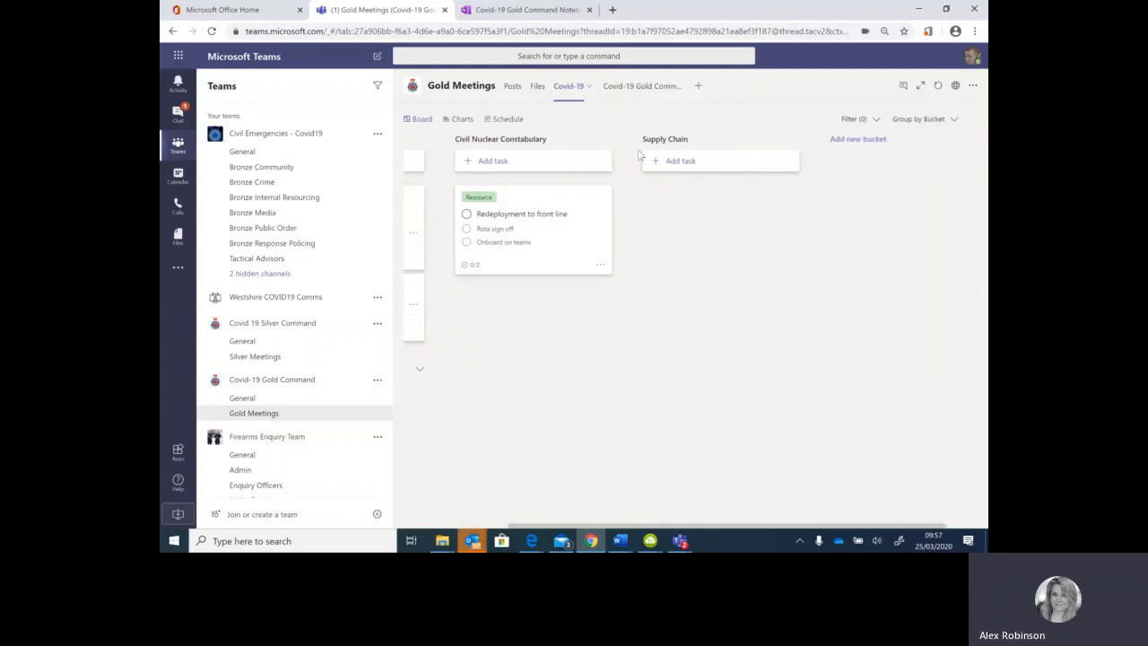
Start a new task named "Bronze Command Briefing" in the To do bucket and set its due date to 27/03
scroll(543, 166, "left", 3)
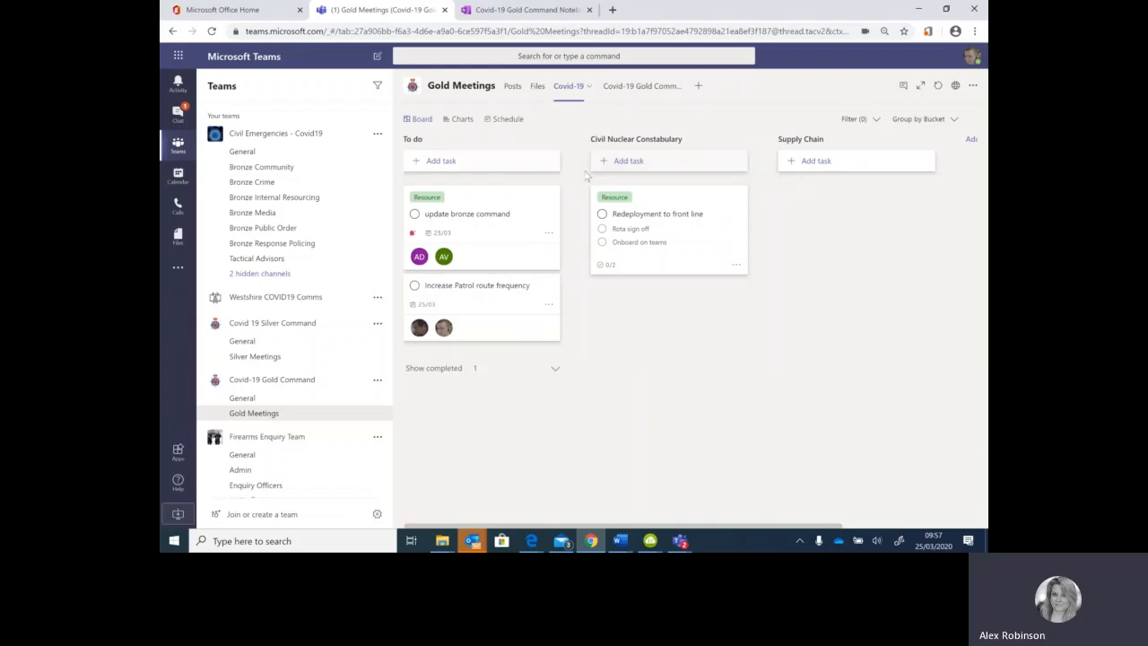
left_click(507, 160)
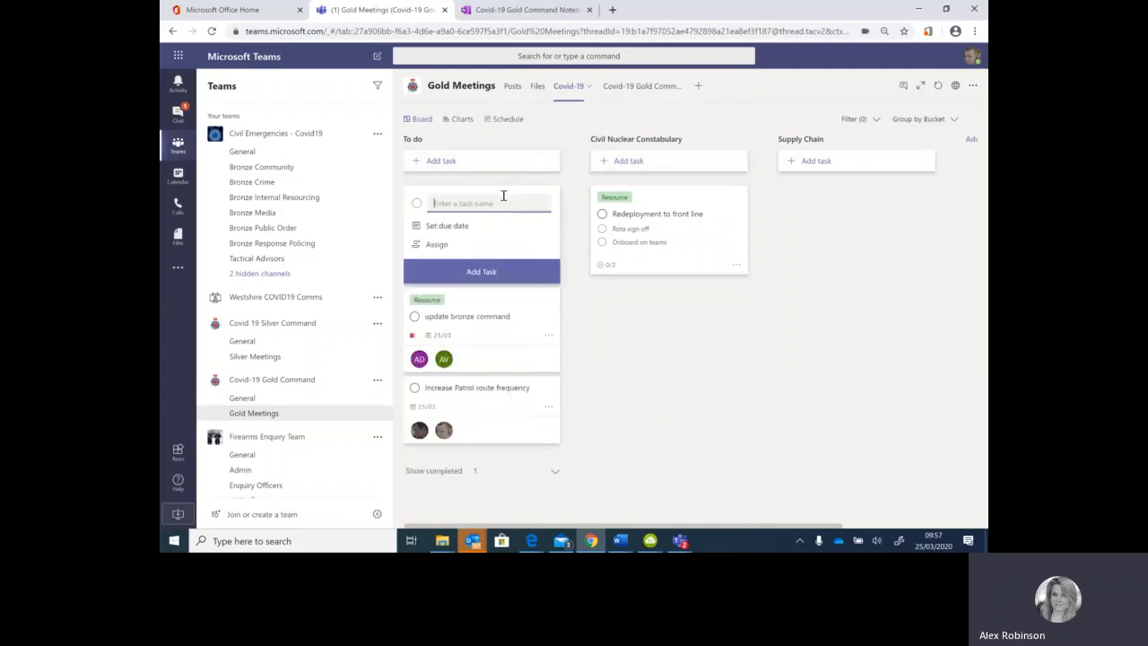
type("Bronze Comma")
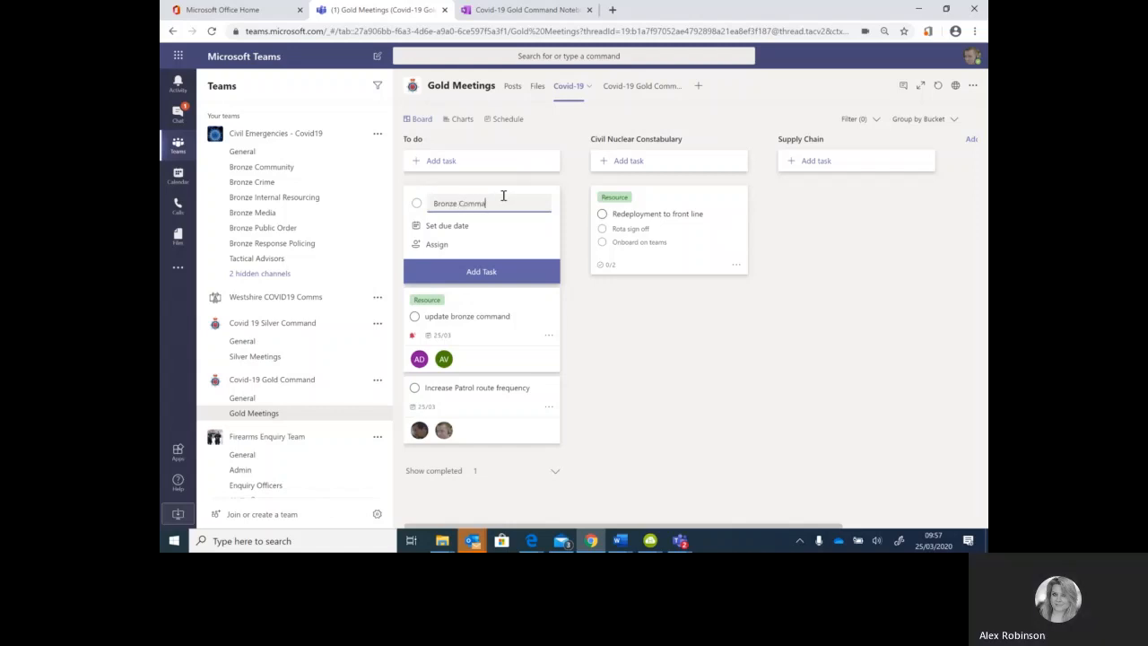
type("nd Briefing")
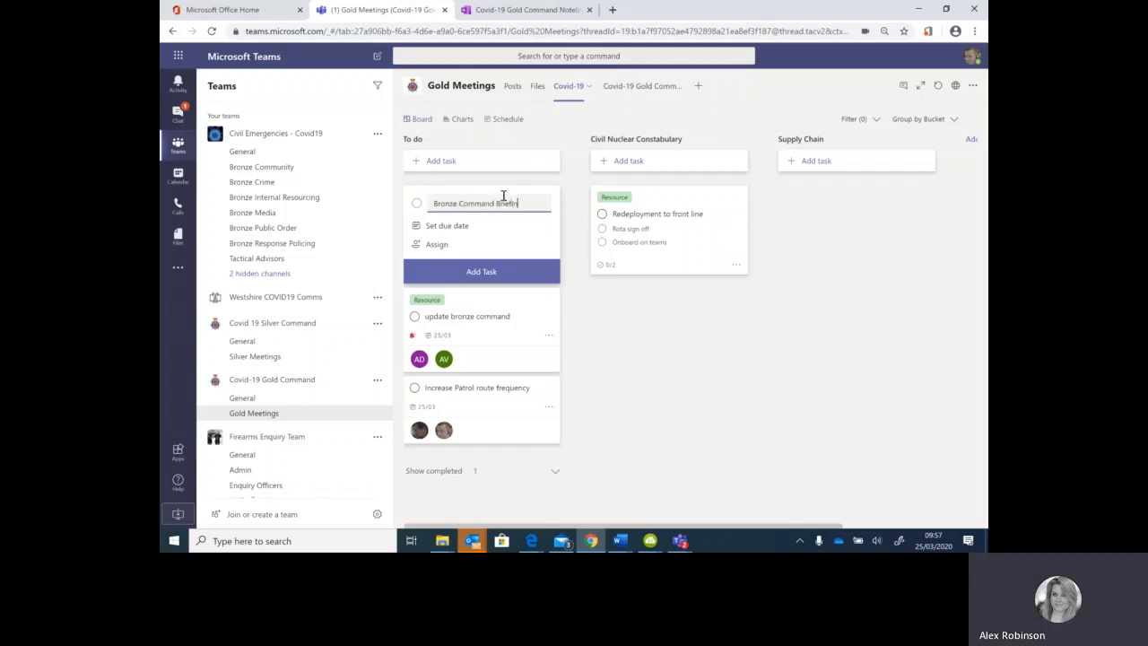
left_click(464, 228)
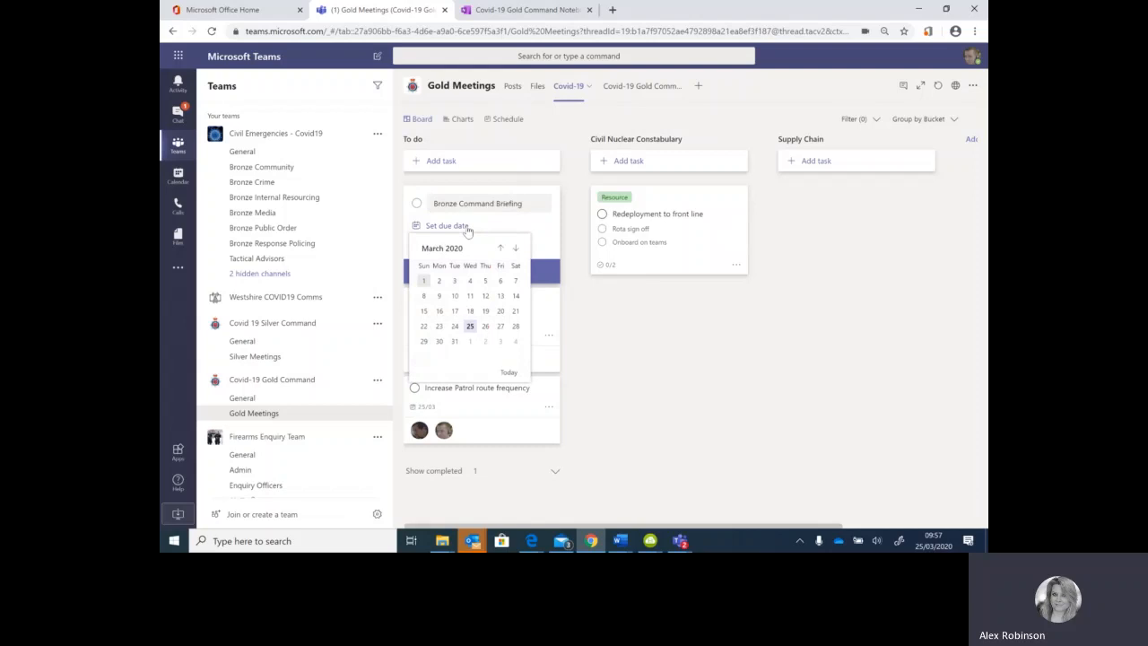
left_click(500, 327)
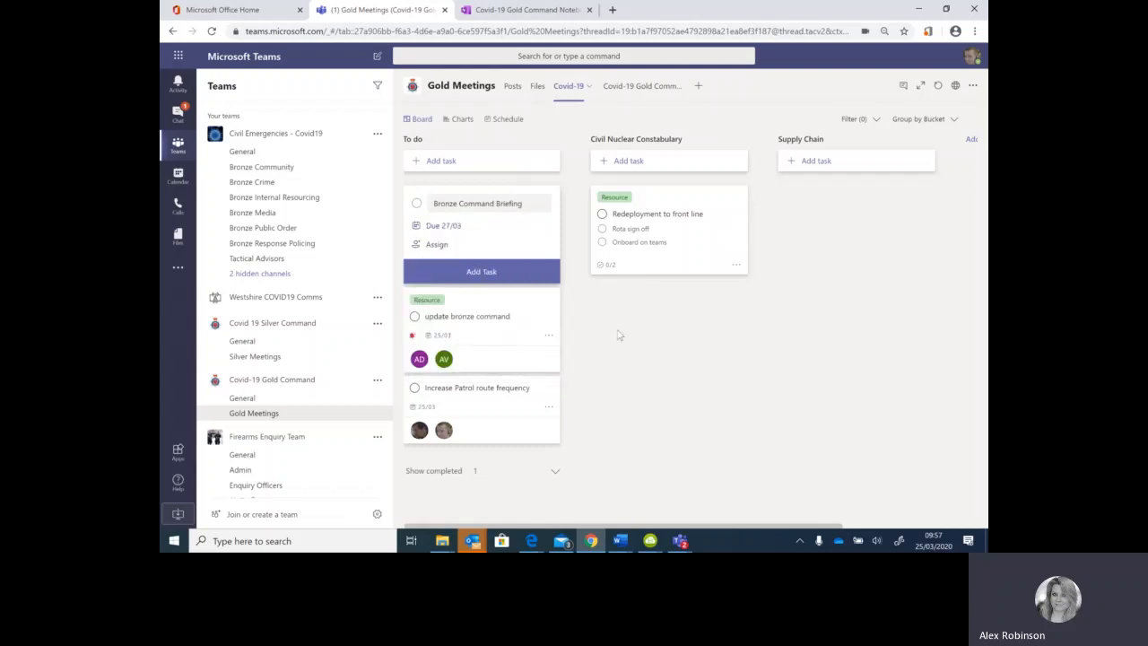
Assign the Bronze Command Briefing task to the first two suggested team members and add it to the board
left_click(438, 245)
left_click(481, 313)
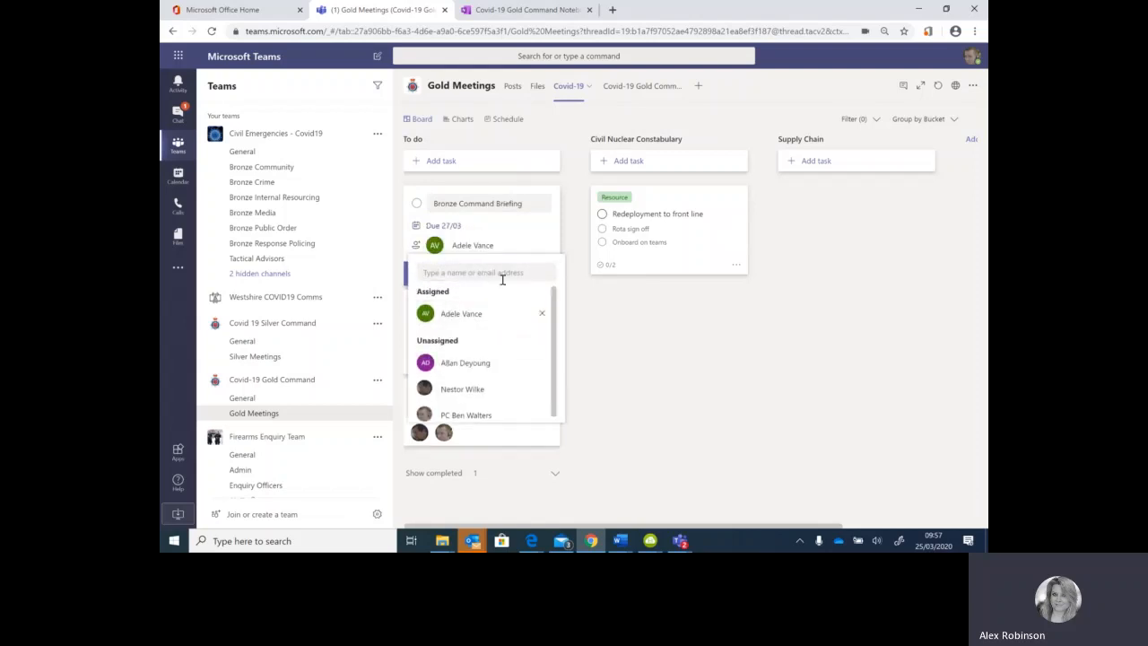
left_click(475, 364)
left_click(625, 362)
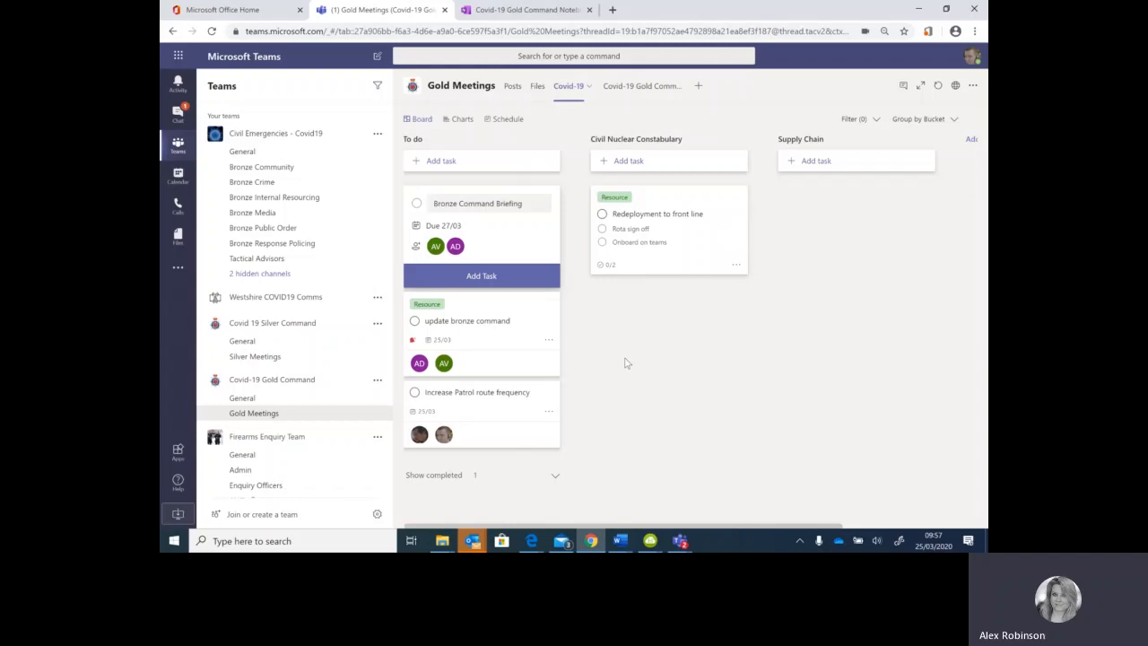
left_click(491, 274)
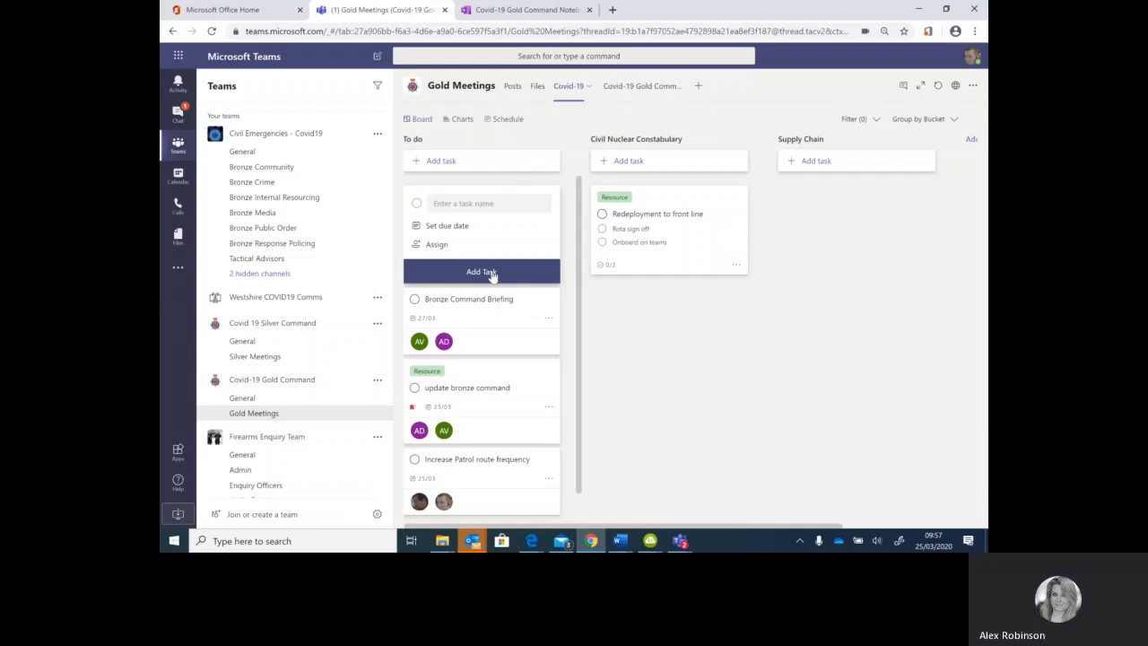
Review the Covid-19 plan's charts for status, bucket, priority and members, and its monthly task schedule
left_click(462, 119)
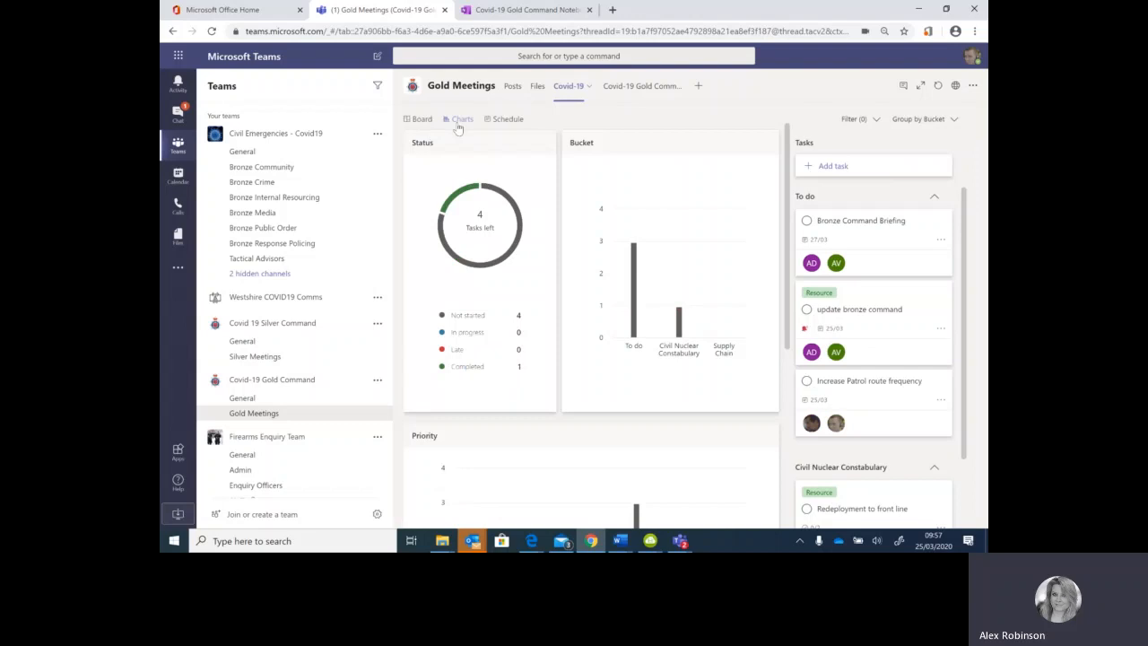
mouse_move(633, 281)
scroll(633, 280, "down", 1)
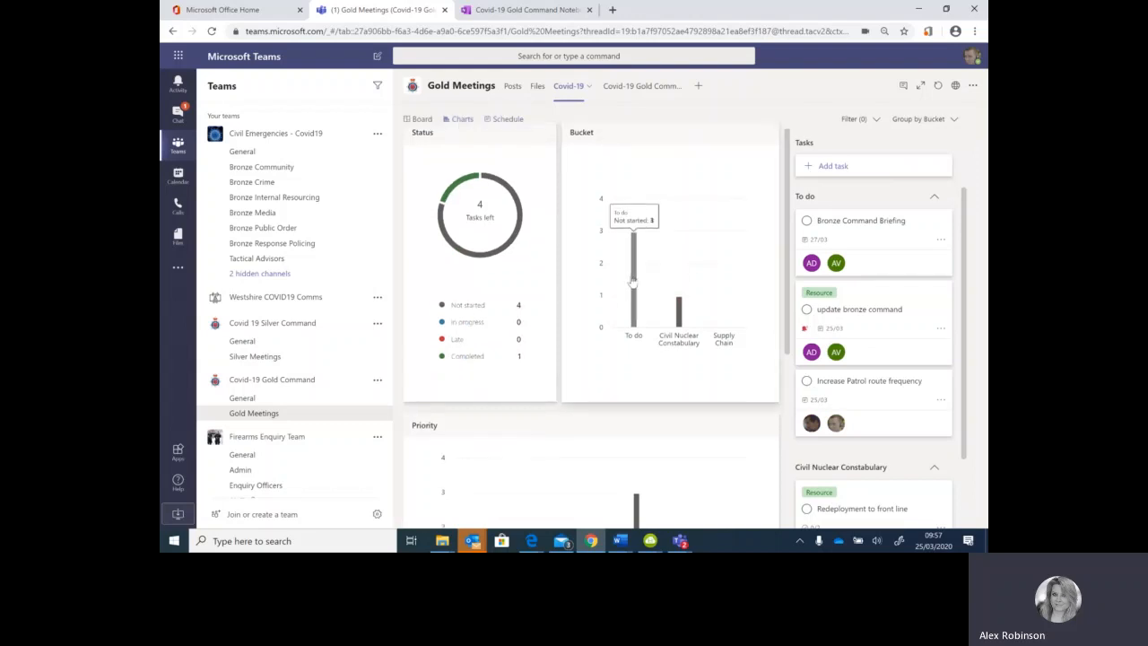
mouse_move(455, 255)
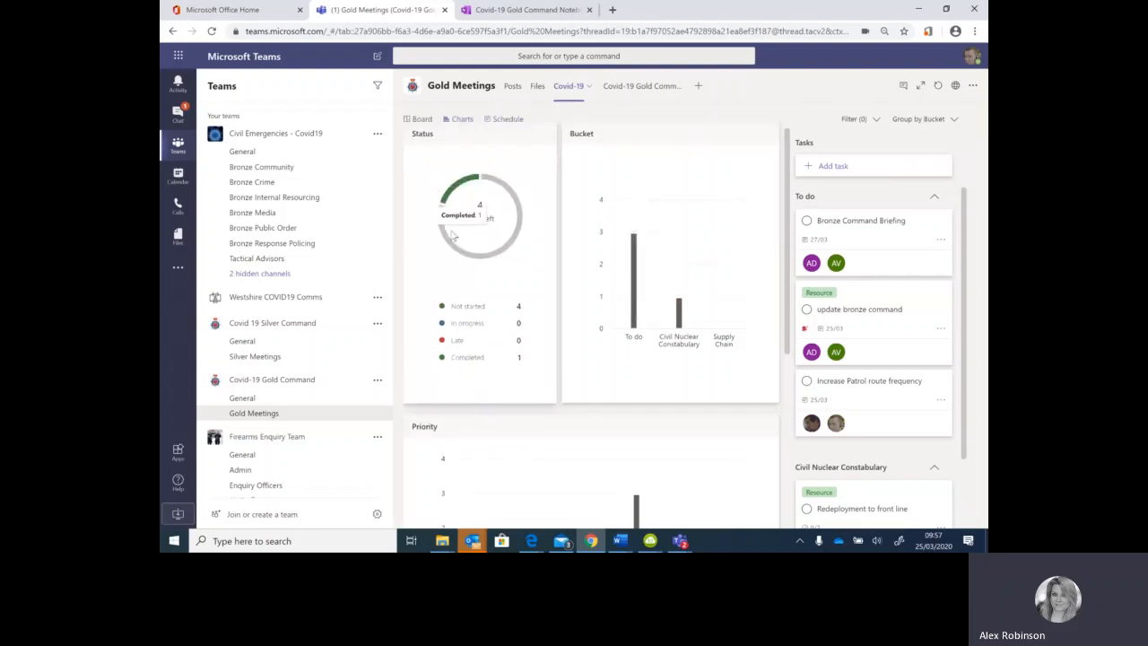
scroll(455, 255, "down", 4)
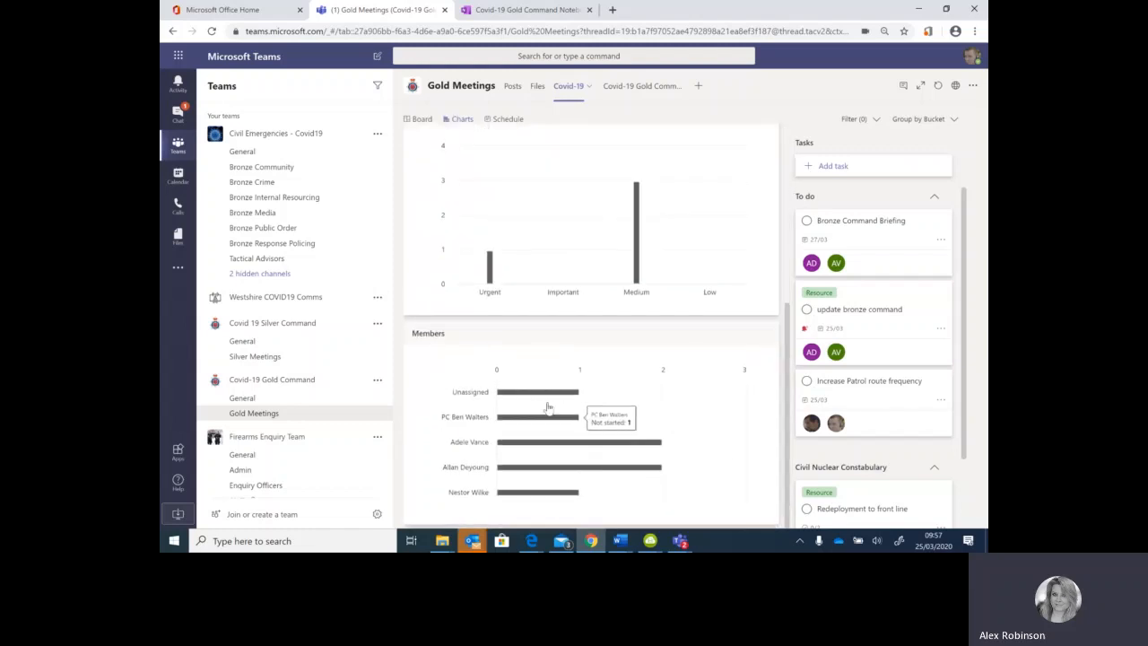
mouse_move(539, 418)
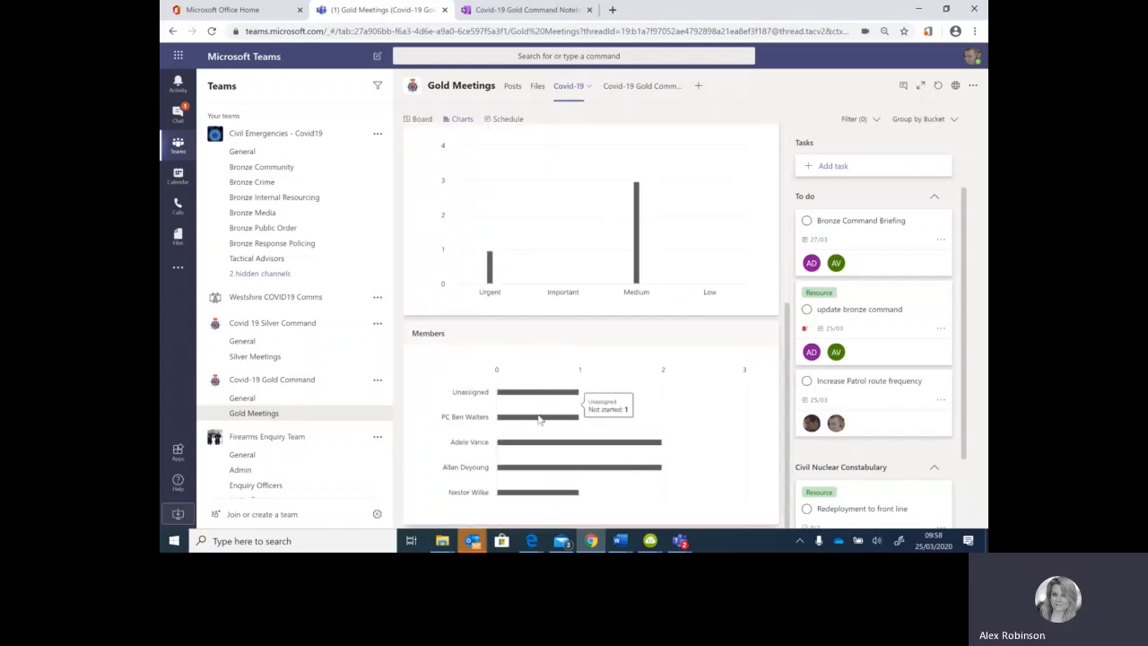
left_click(492, 121)
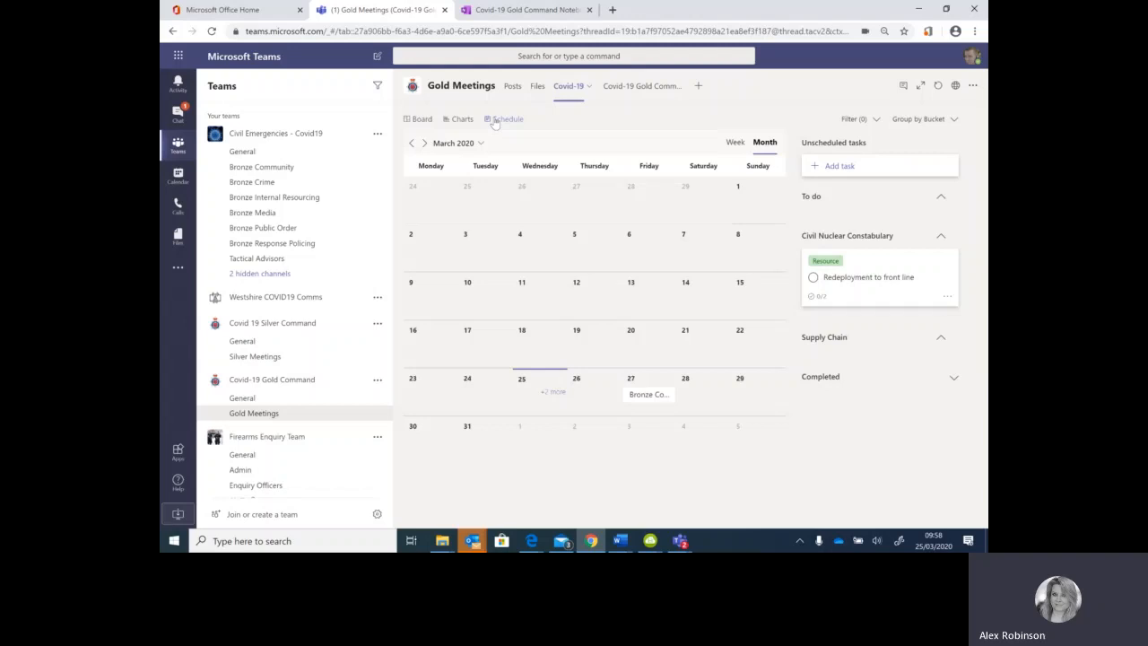
Open the Covid-19 Gold Command Notebook in OneNote for the web and show the School, Council, Health section's Routable 1/3 page
left_click(645, 88)
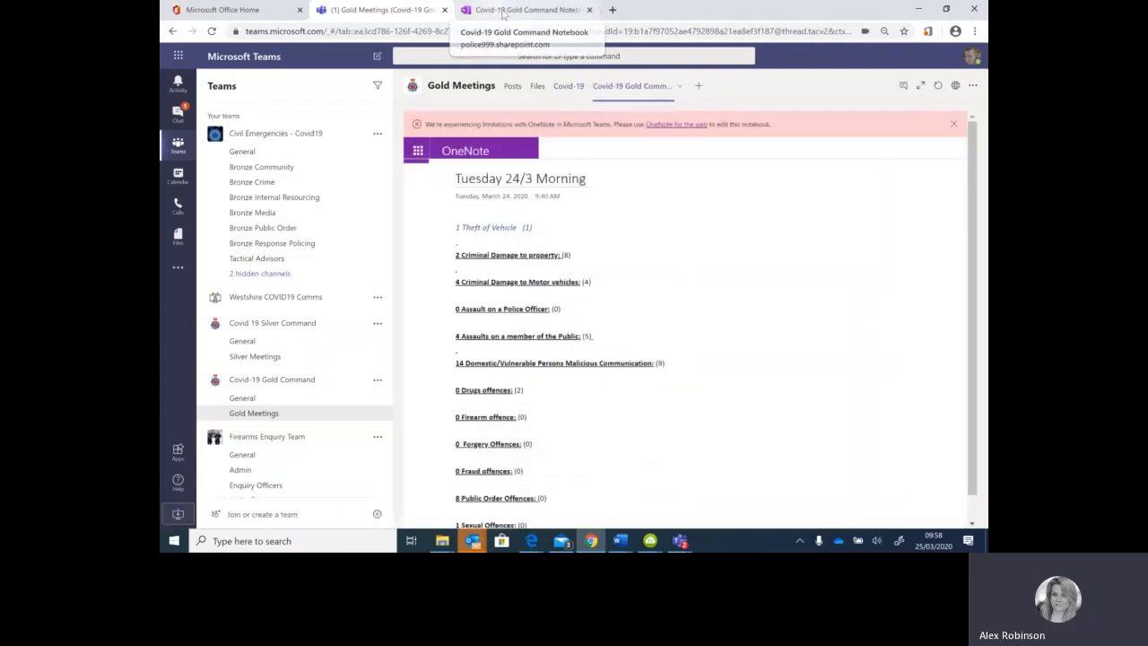
left_click(503, 13)
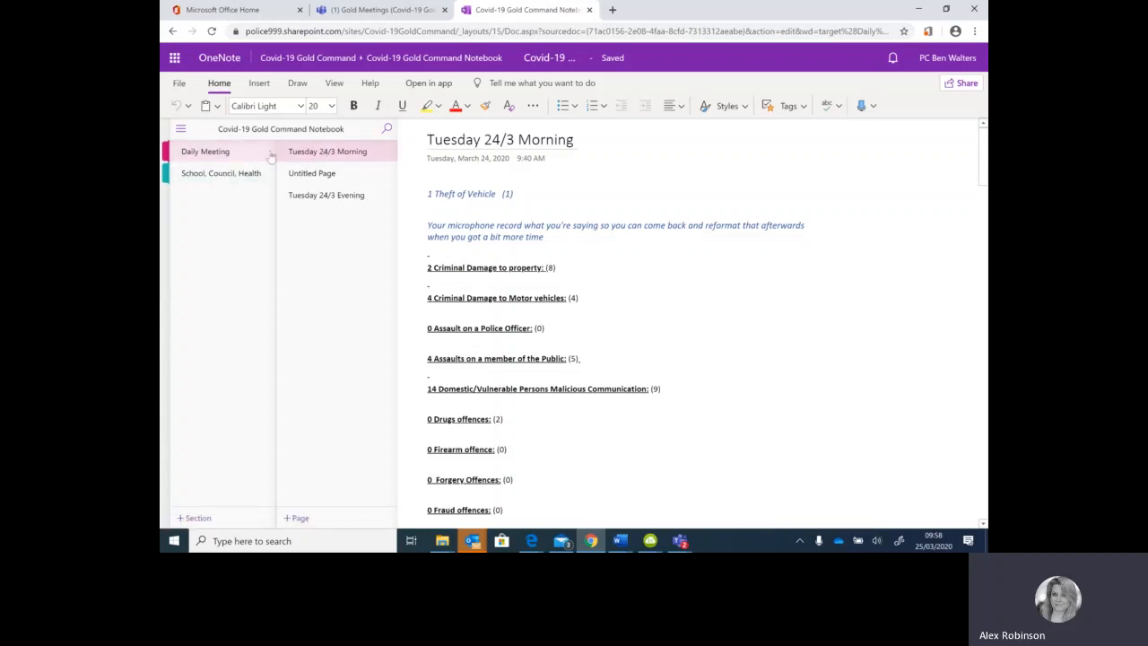
left_click(228, 183)
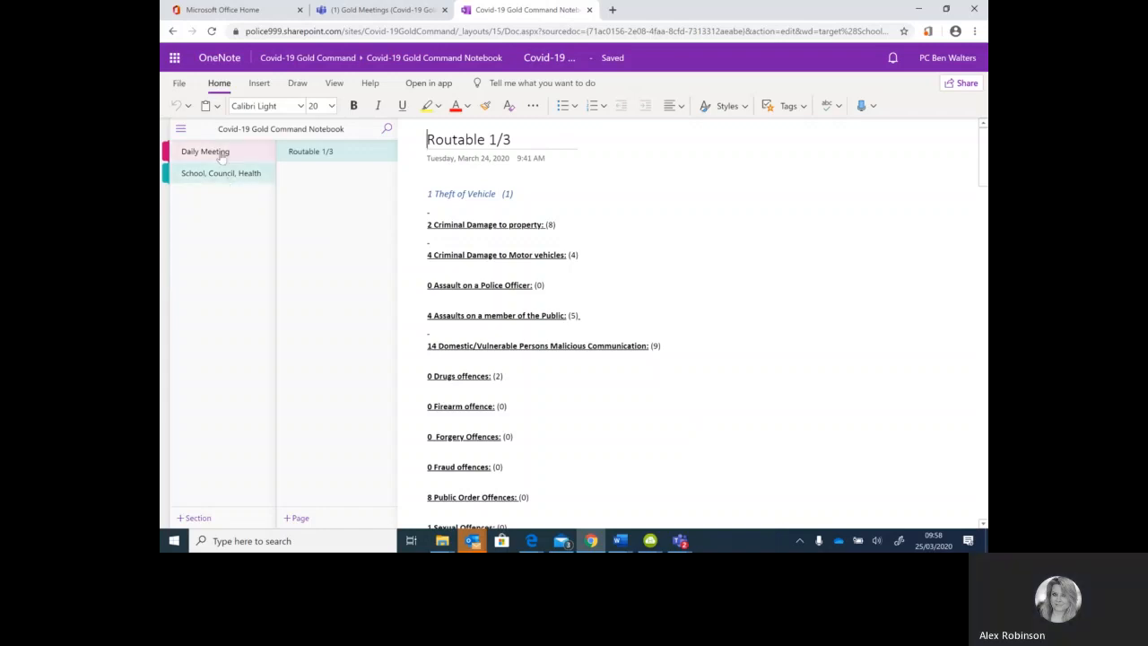
left_click(226, 153)
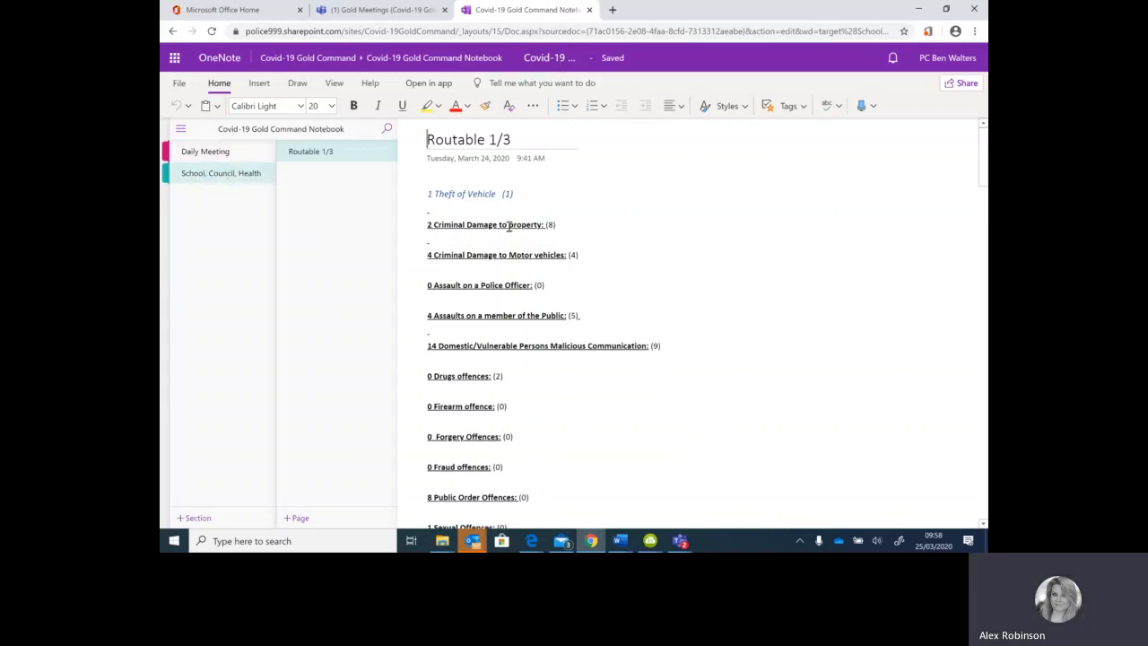
Insert blank lines below "1 Theft of Vehicle (1)" and dictate a note there about using the microphone to take notes, ending the dictation
left_click(535, 198)
key("Return")
key("Return")
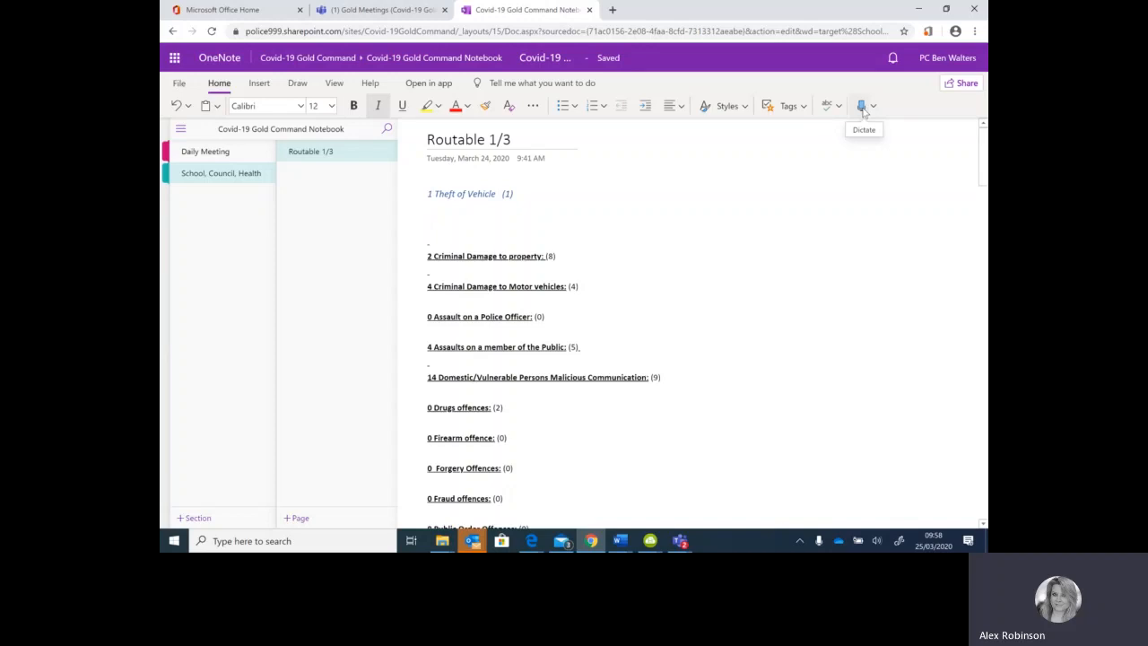
left_click(862, 107)
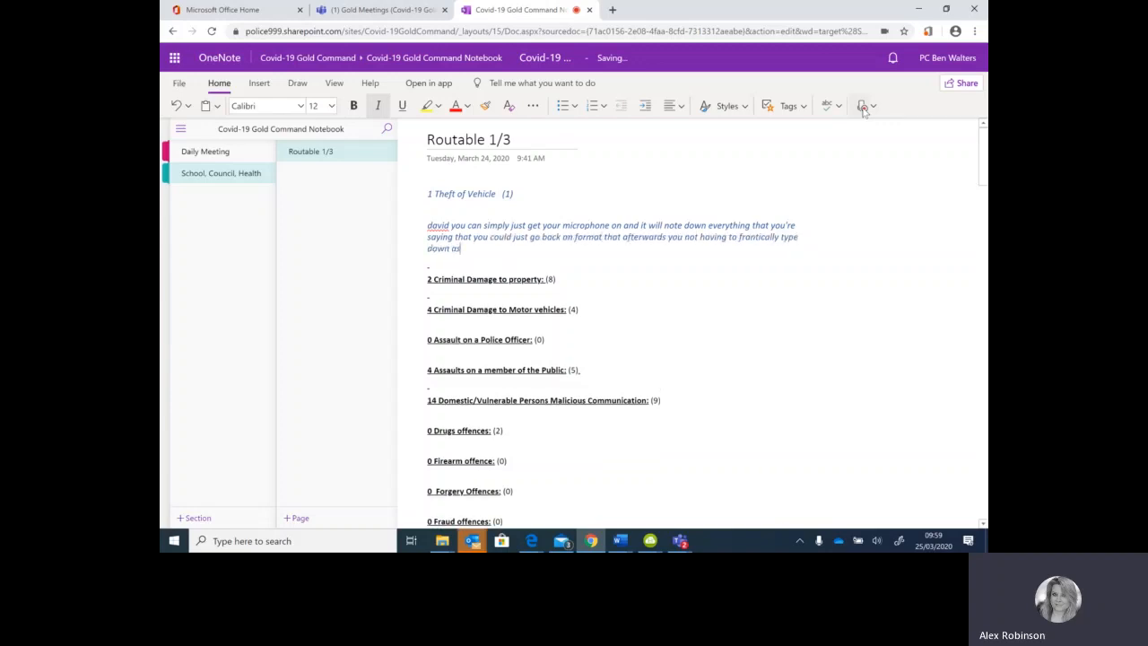
left_click(862, 106)
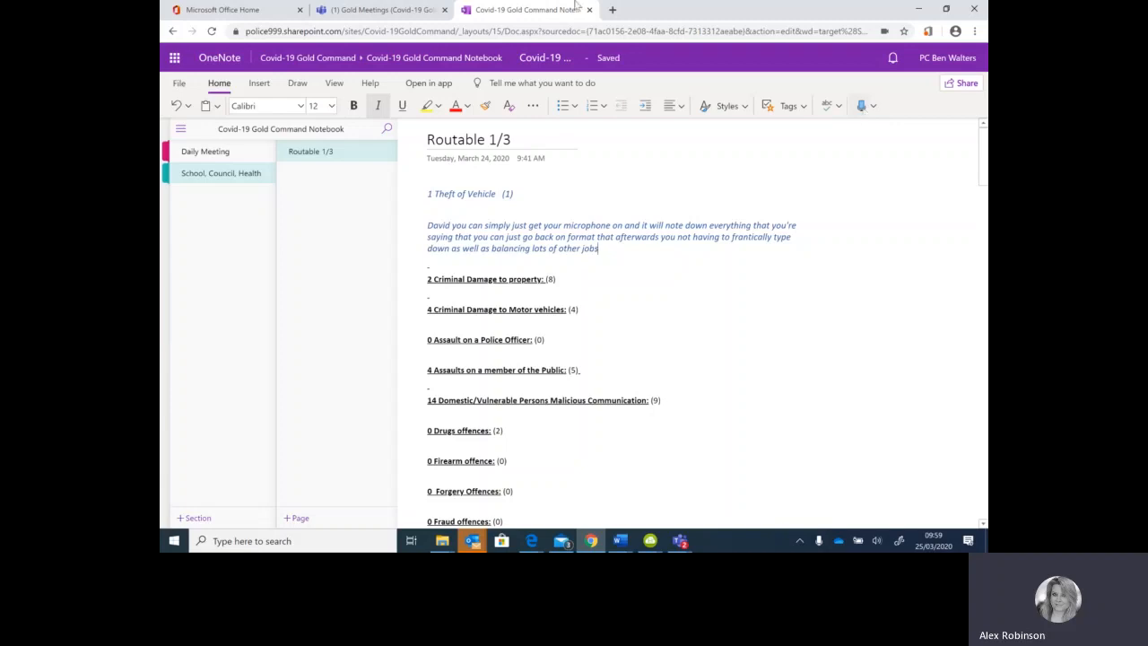
Switch back to Teams and review the Bronze Media channel's posts, its channel options including Connectors, and its WHO and Press tabs
left_click(415, 11)
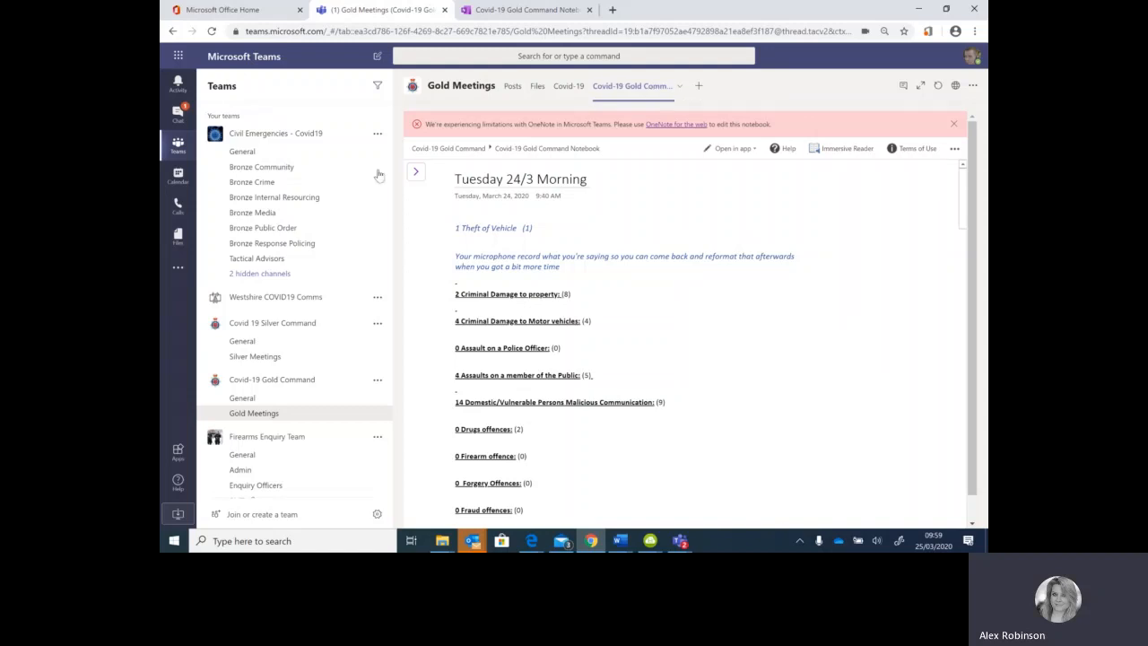
left_click(292, 214)
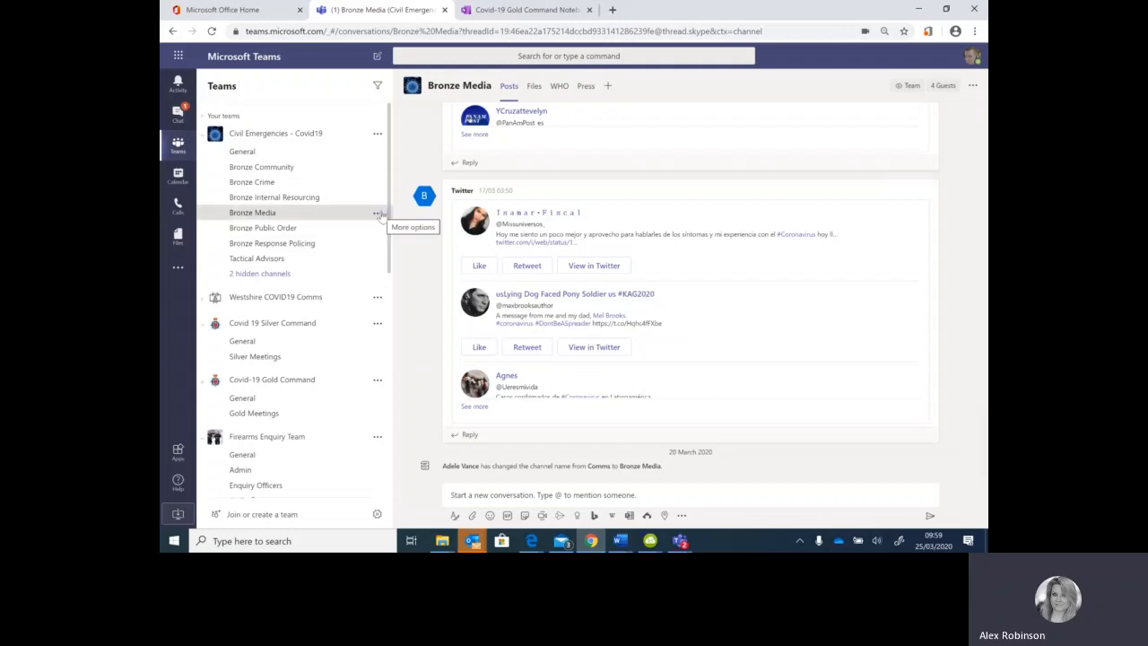
left_click(378, 213)
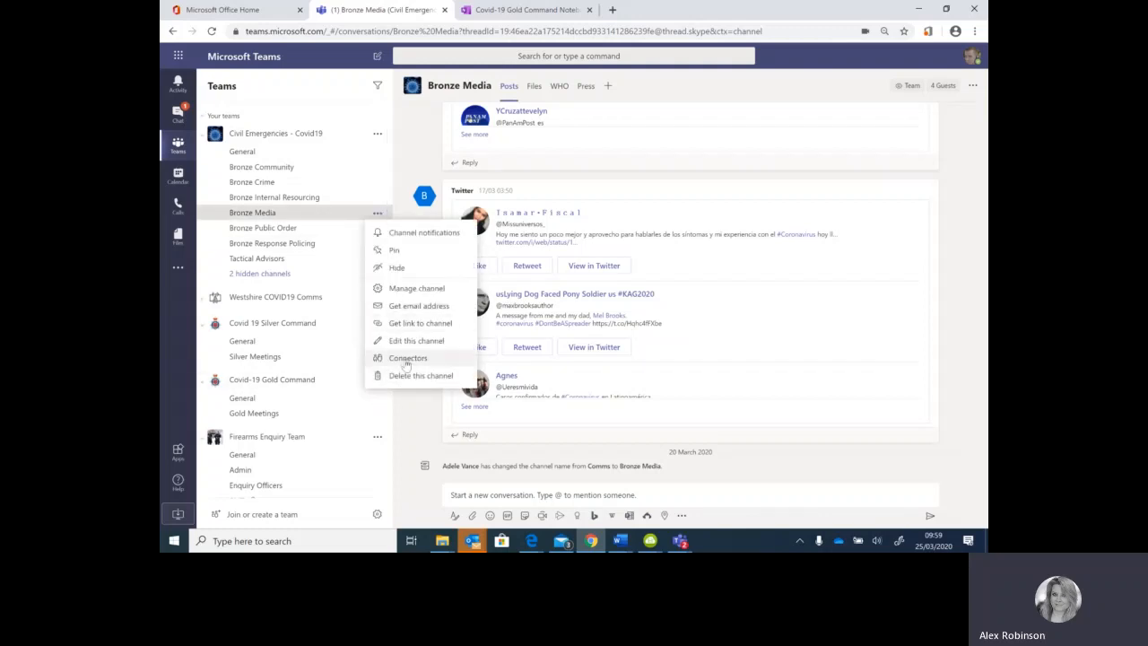
left_click(409, 421)
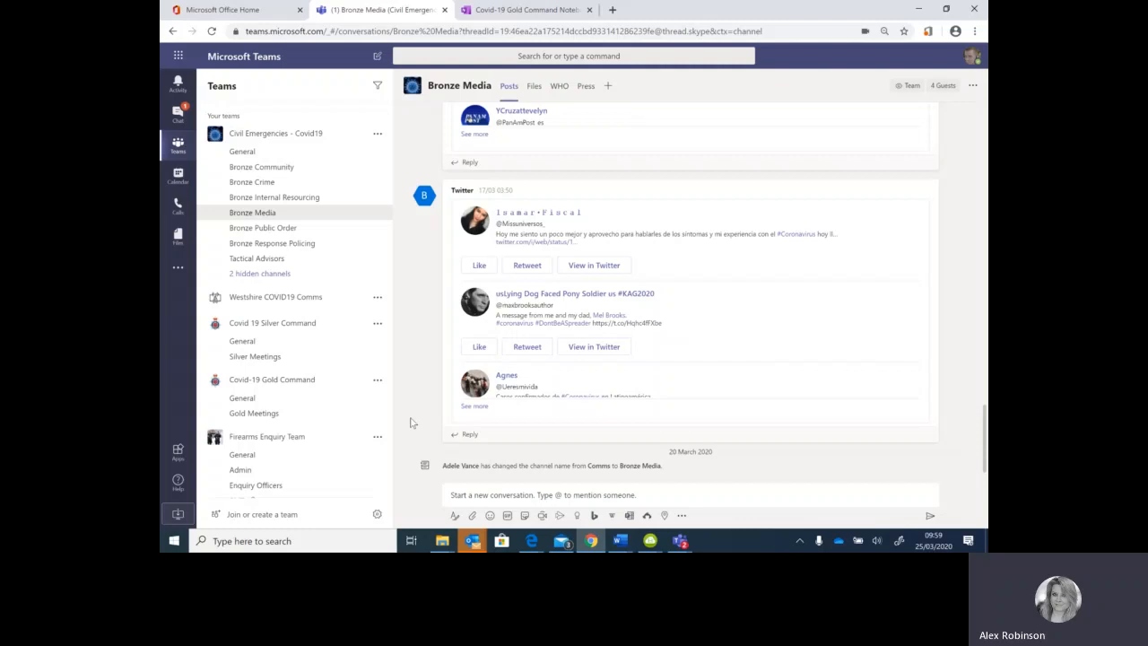
left_click(560, 86)
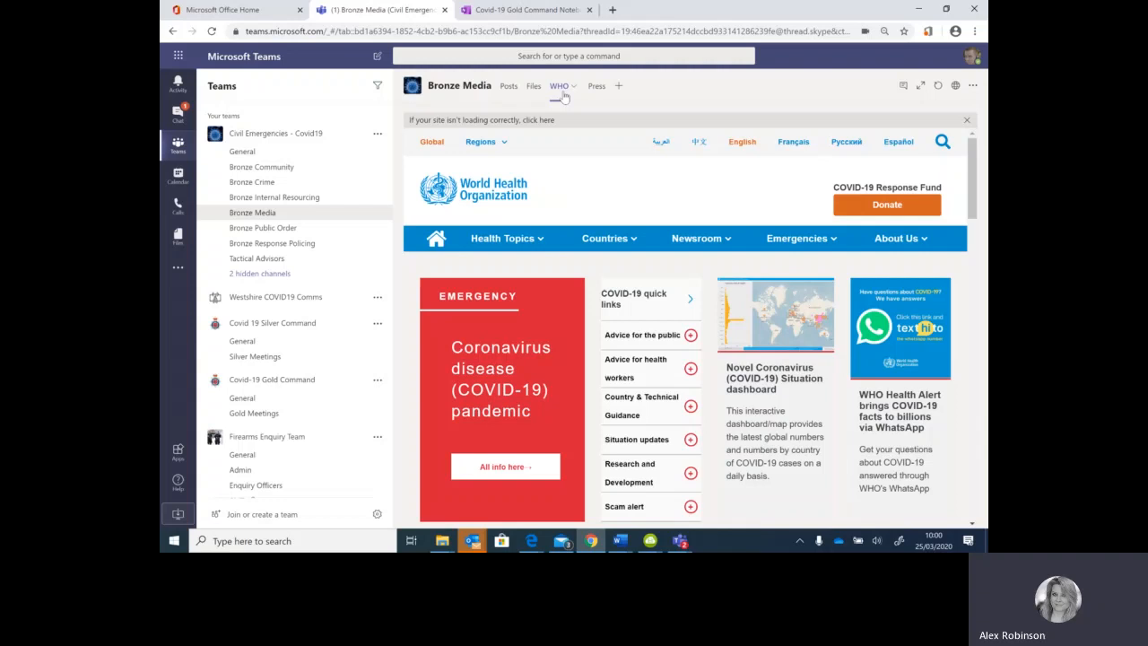
left_click(591, 91)
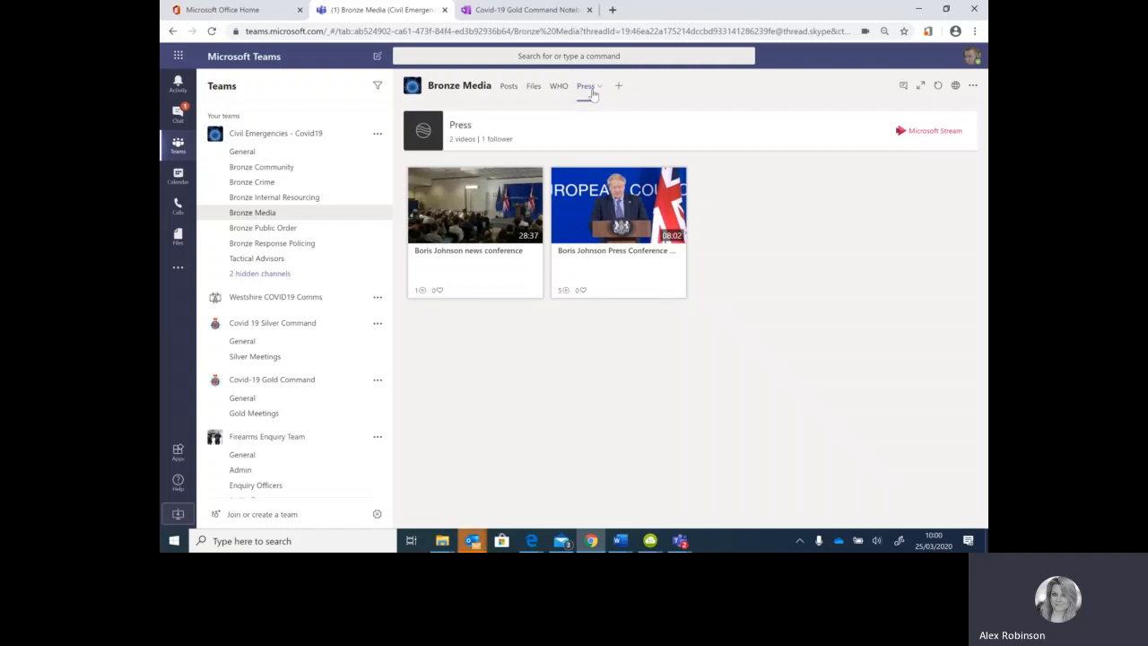
View the Bronze Public Order channel's posts and the Bronze Response Policing channel's Covid19 video collection
left_click(303, 230)
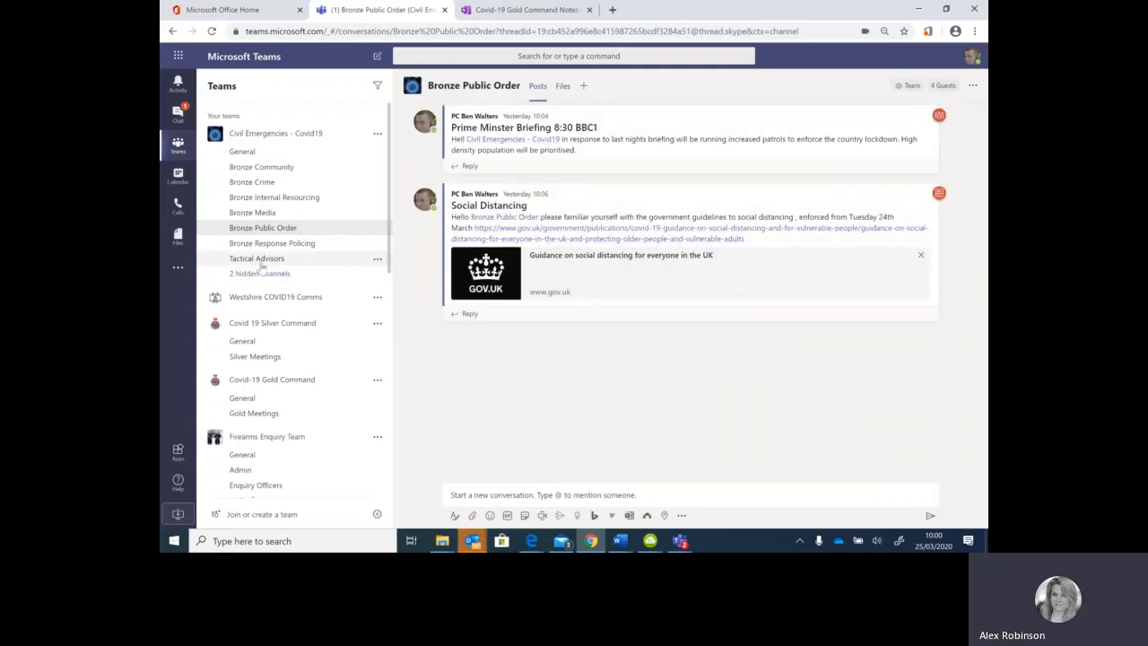
left_click(289, 249)
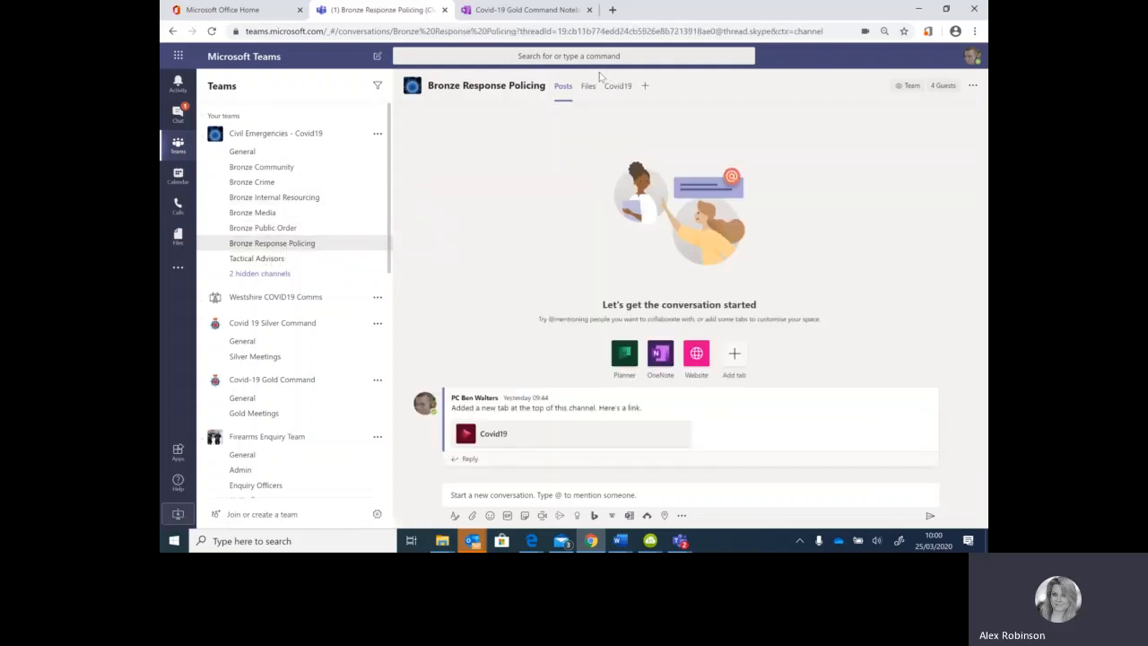
left_click(610, 99)
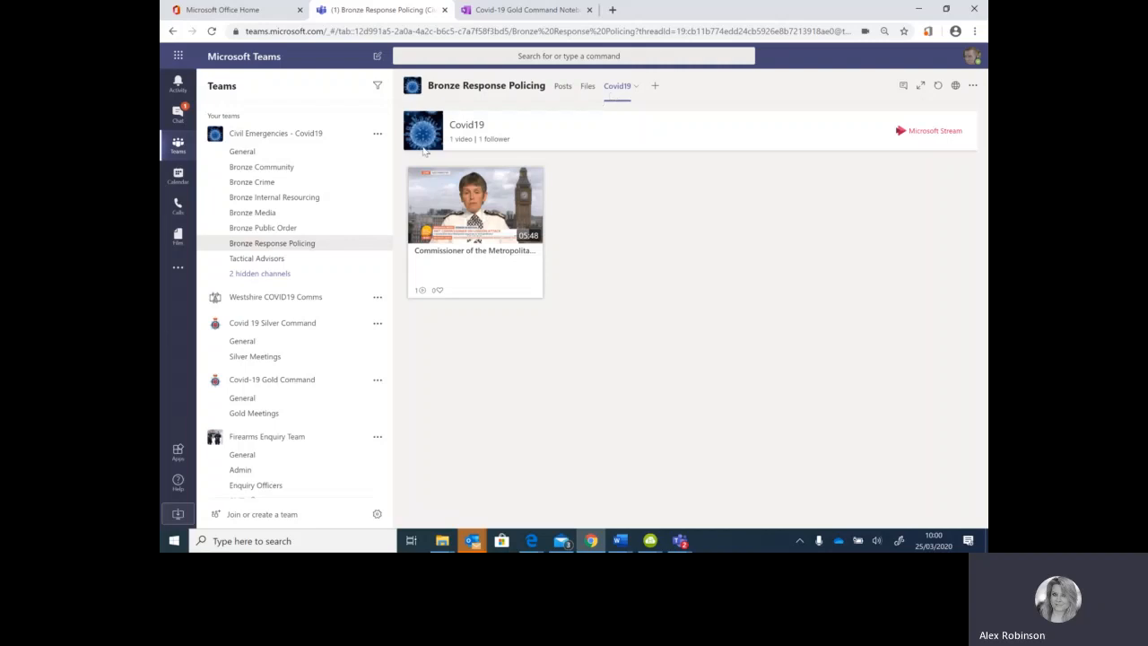
View the Bronze Internal Resourcing channel's Excel shift schedule and the apps available for a new tab, without adding one
left_click(305, 199)
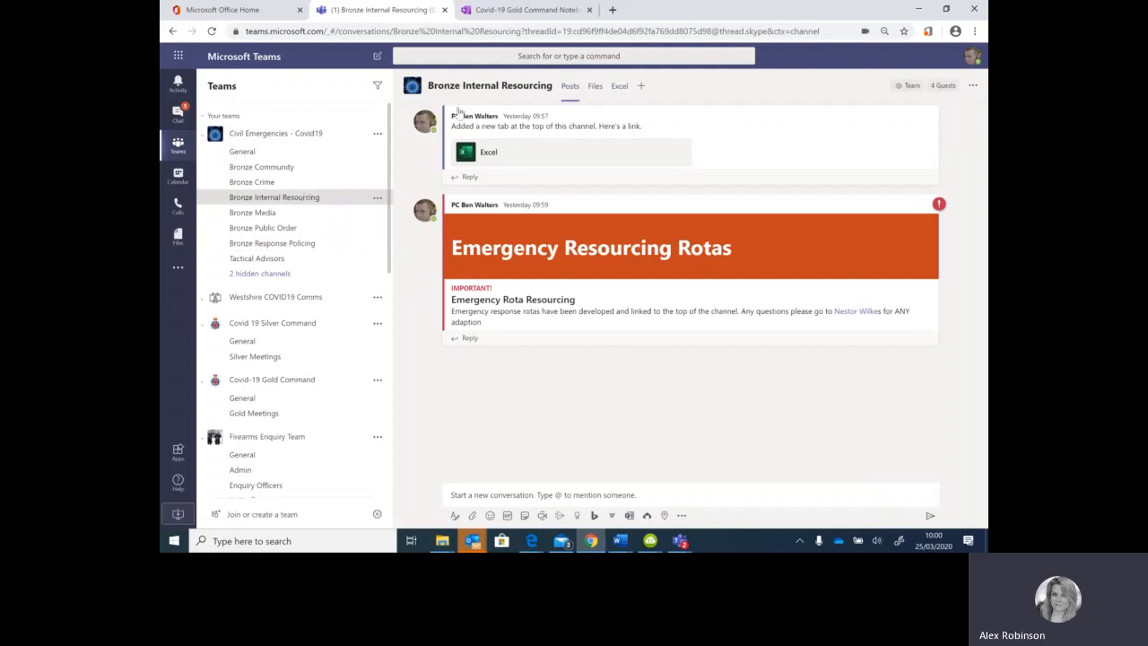
left_click(618, 87)
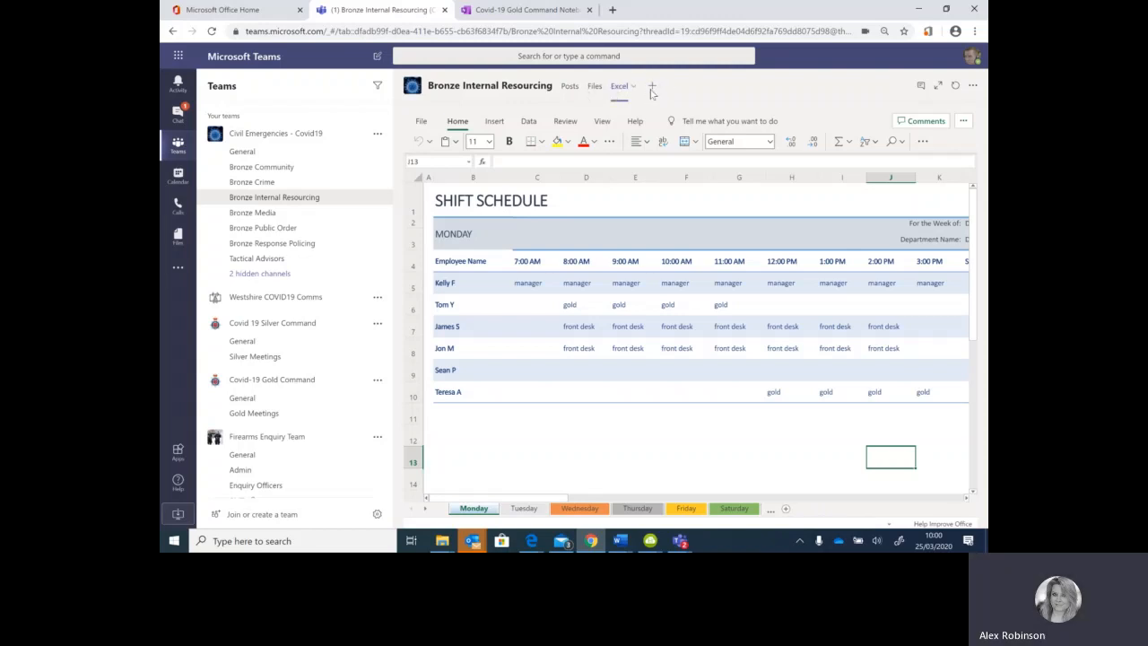
left_click(651, 88)
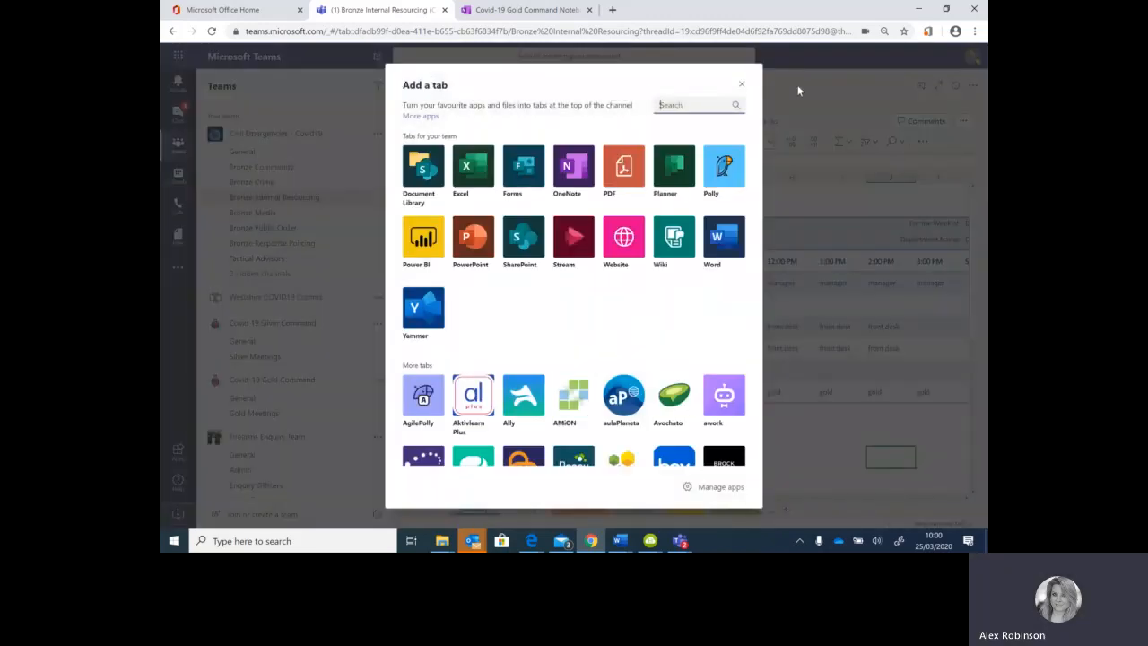
left_click(743, 86)
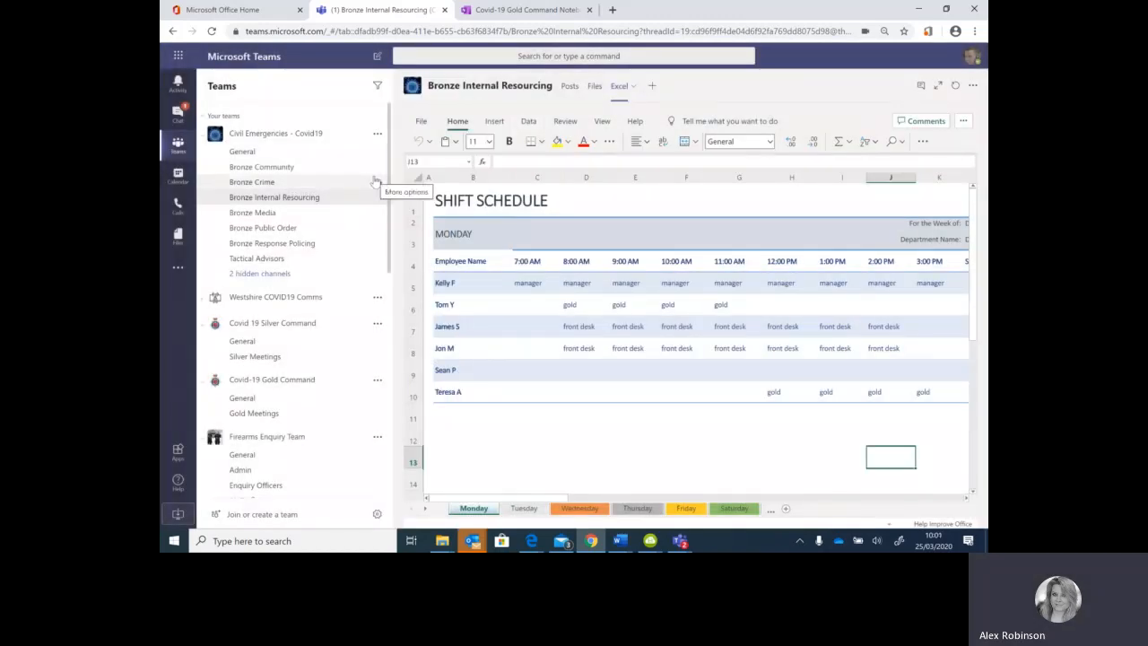
Review the Westshire COVID19 Comms team's General channel posts, its Gov Advice page and the Work from Home Guidance PDF
left_click(307, 299)
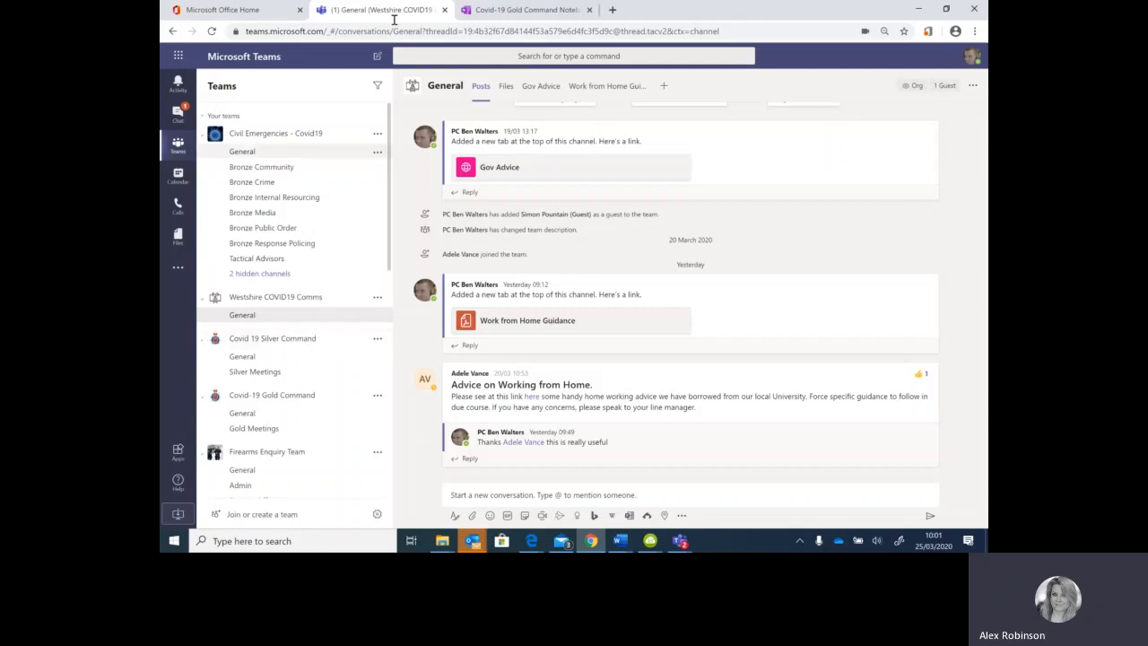
left_click(532, 85)
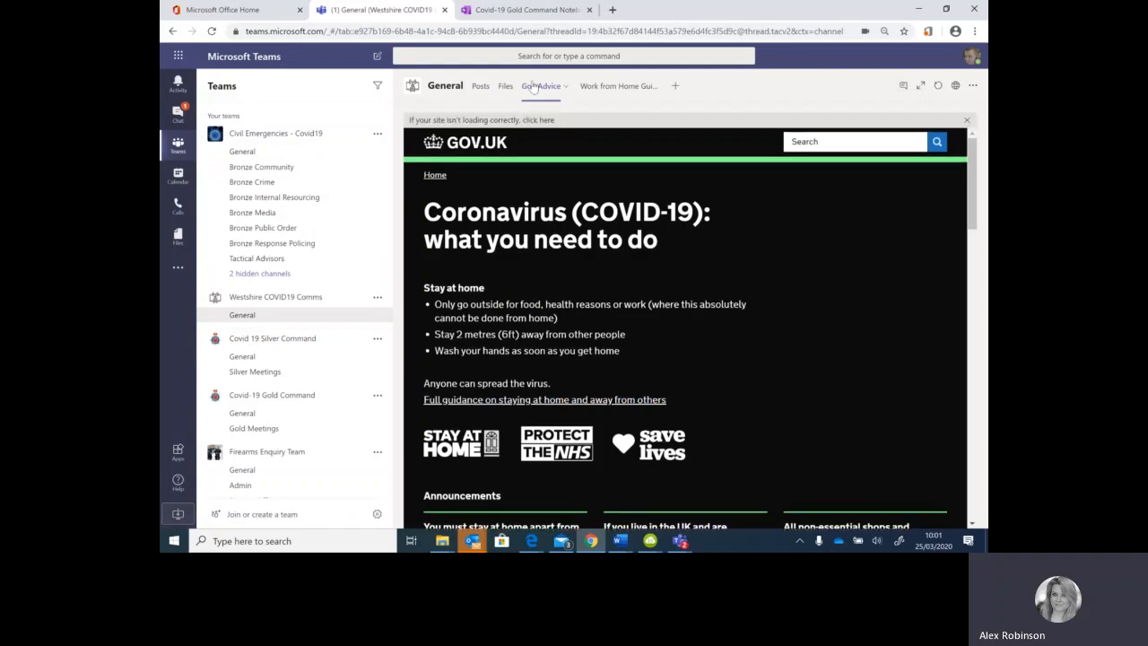
left_click(632, 87)
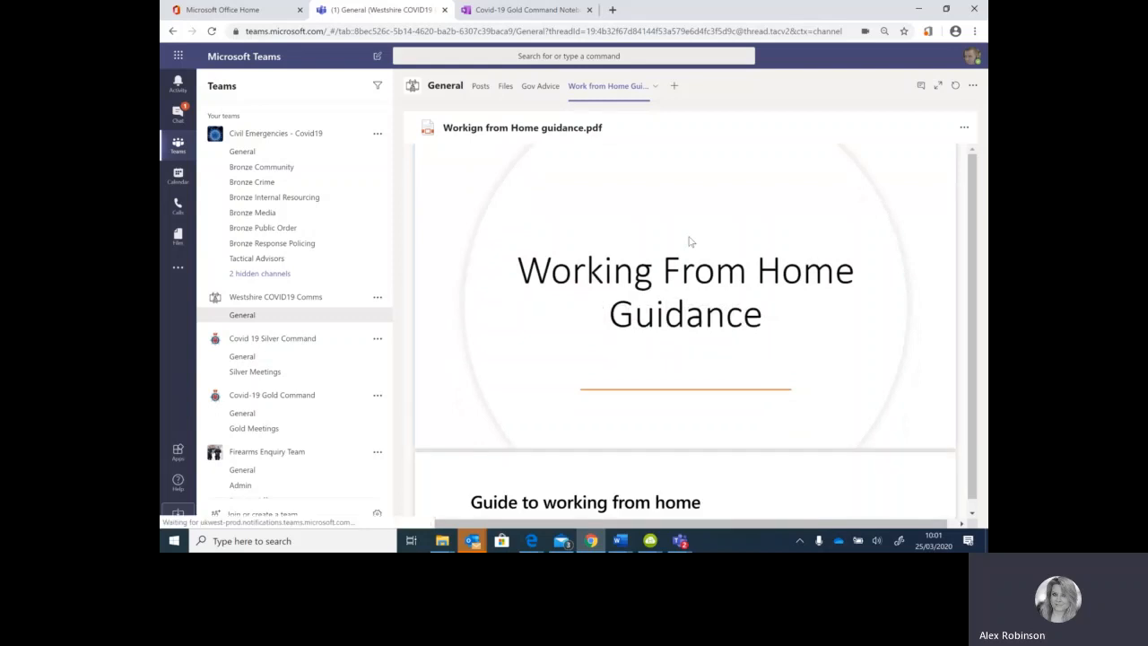
scroll(690, 242, "down", 2)
scroll(691, 242, "down", 3)
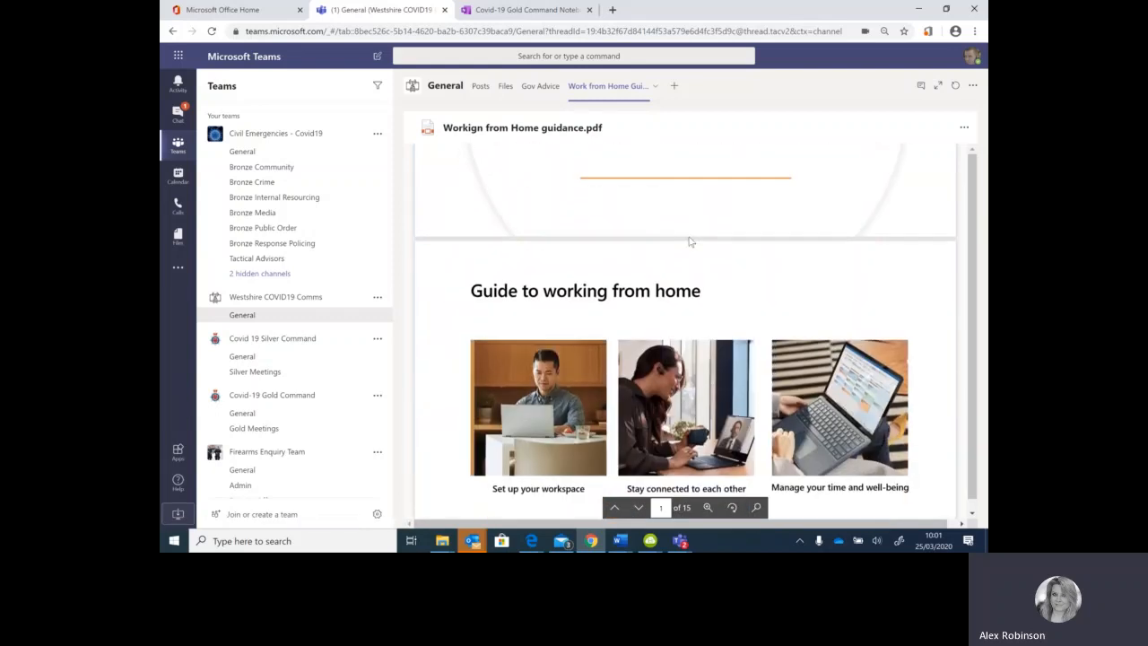
scroll(690, 240, "down", 5)
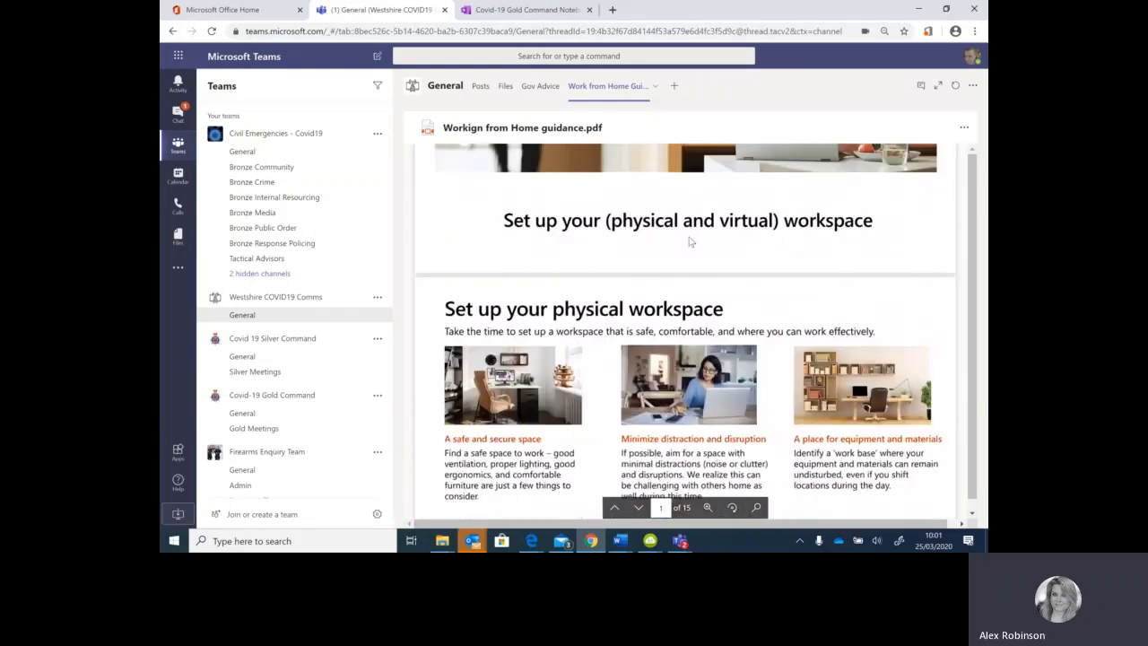
scroll(691, 240, "down", 5)
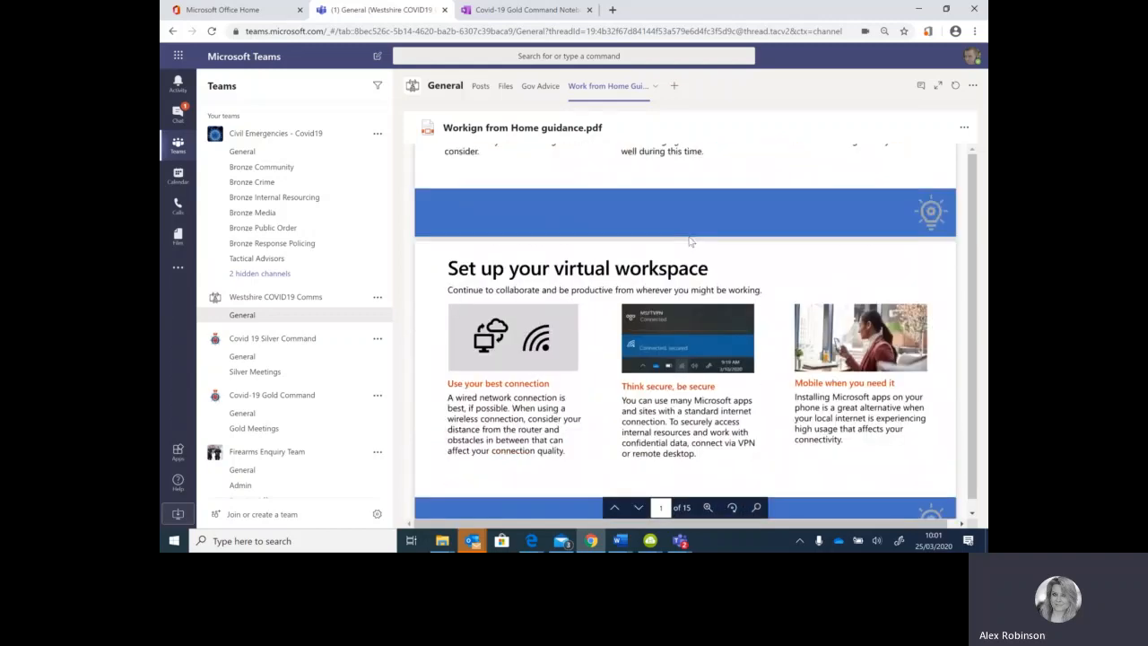
scroll(690, 241, "down", 5)
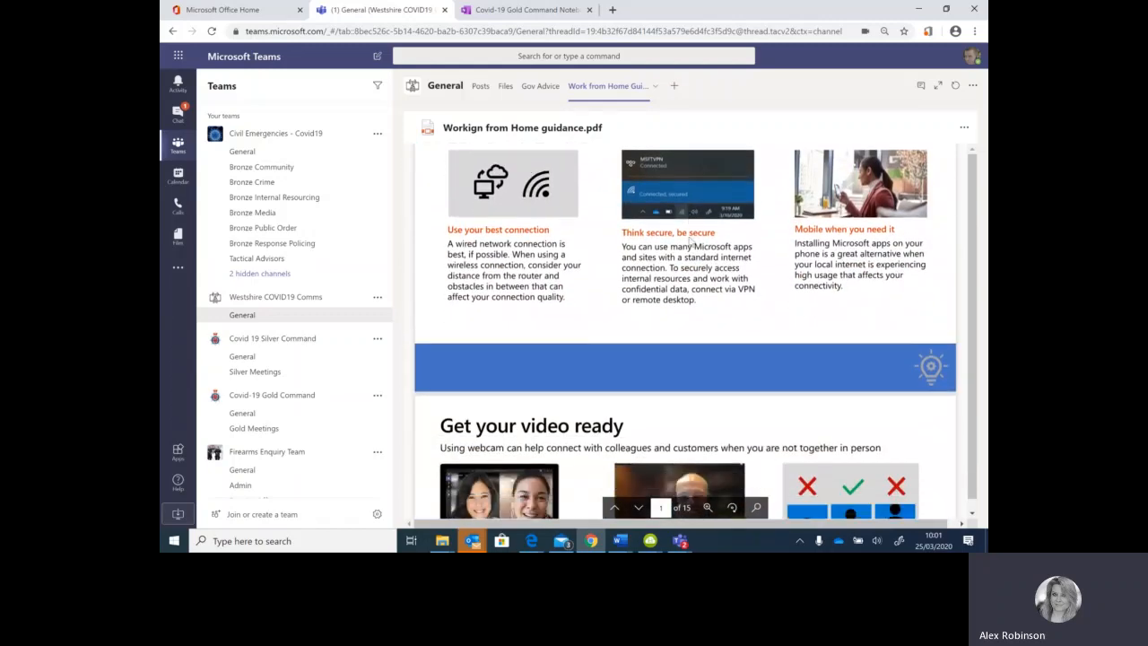
scroll(690, 241, "down", 3)
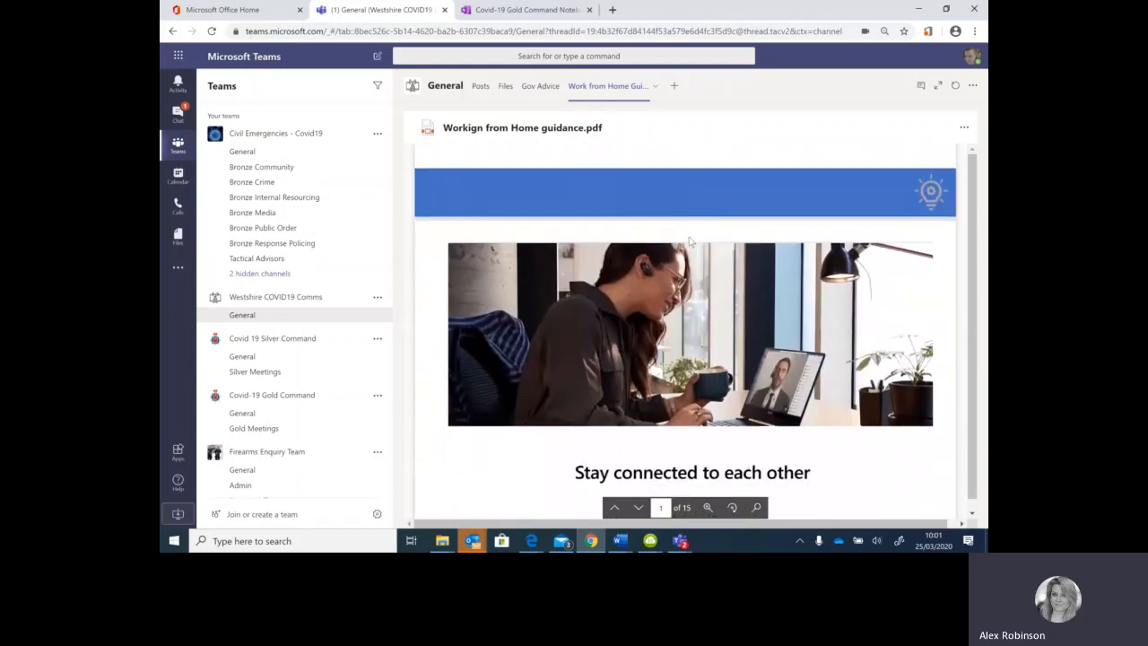
scroll(689, 241, "down", 5)
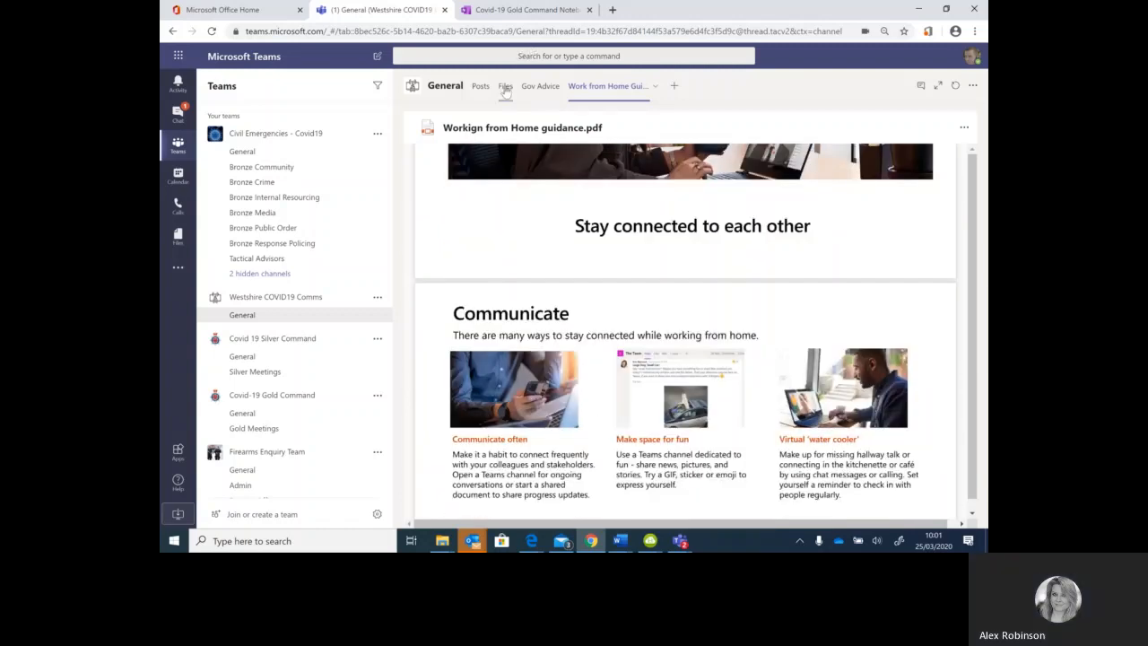
Return to the General channel's posts and give the "Advice on Working from Home." announcement a heart reaction
left_click(504, 88)
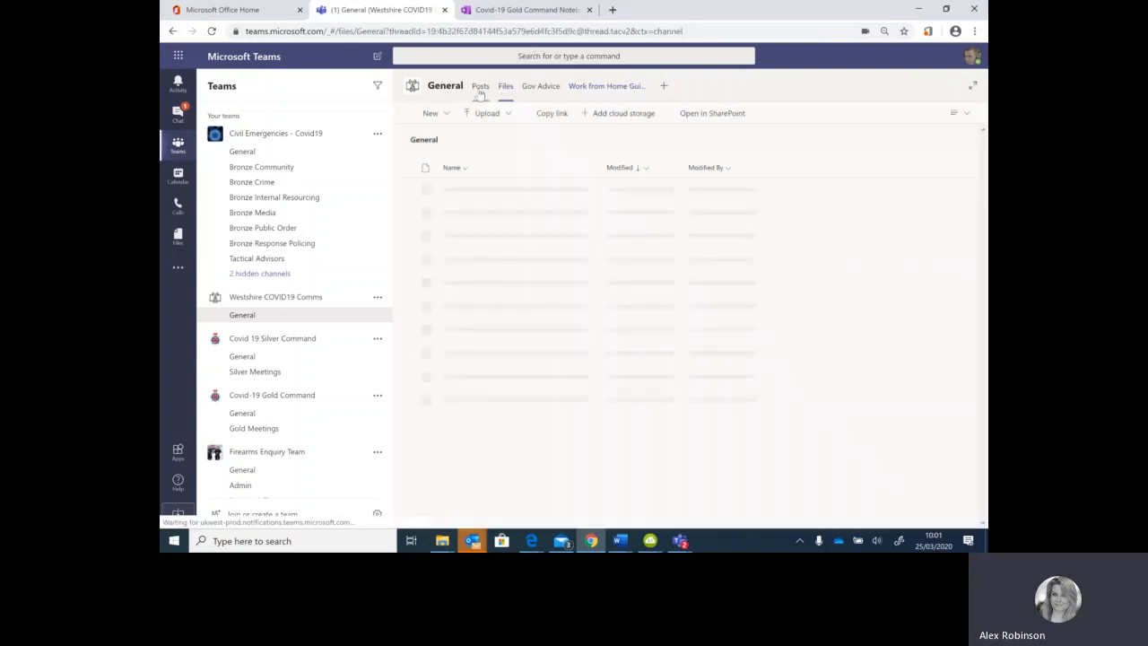
left_click(480, 90)
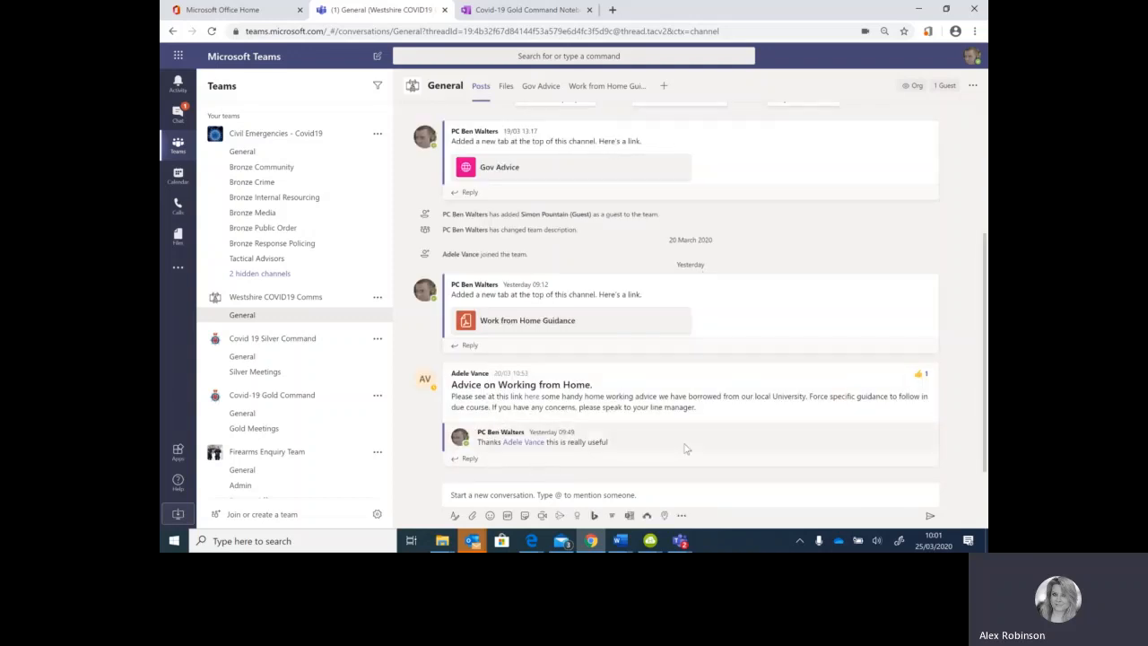
mouse_move(892, 379)
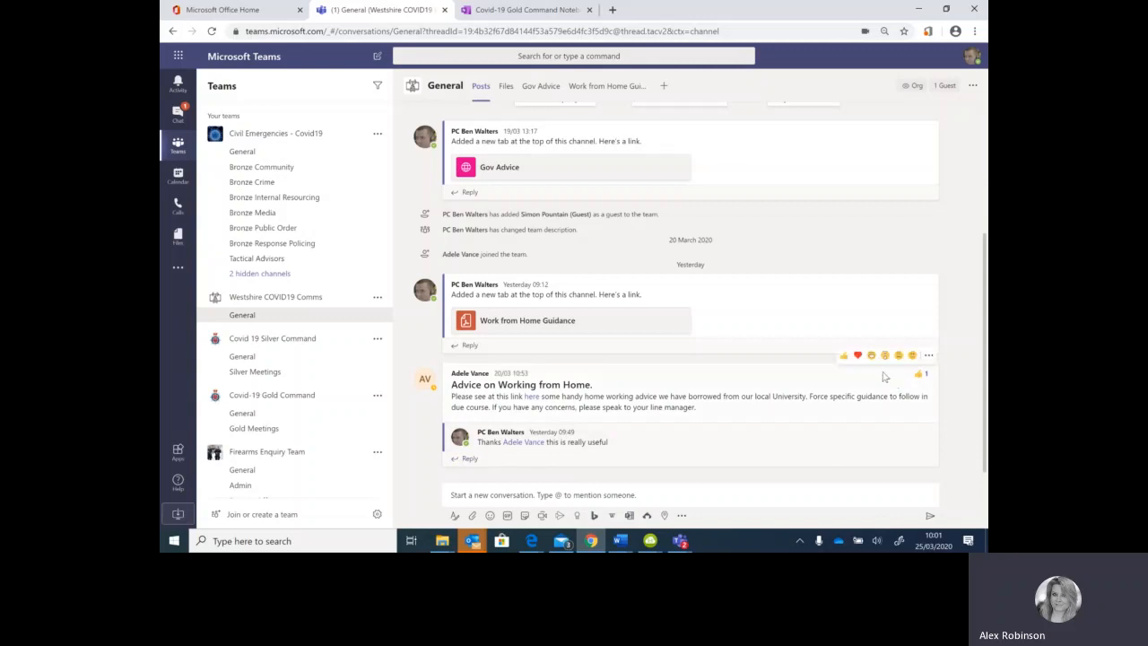
left_click(857, 355)
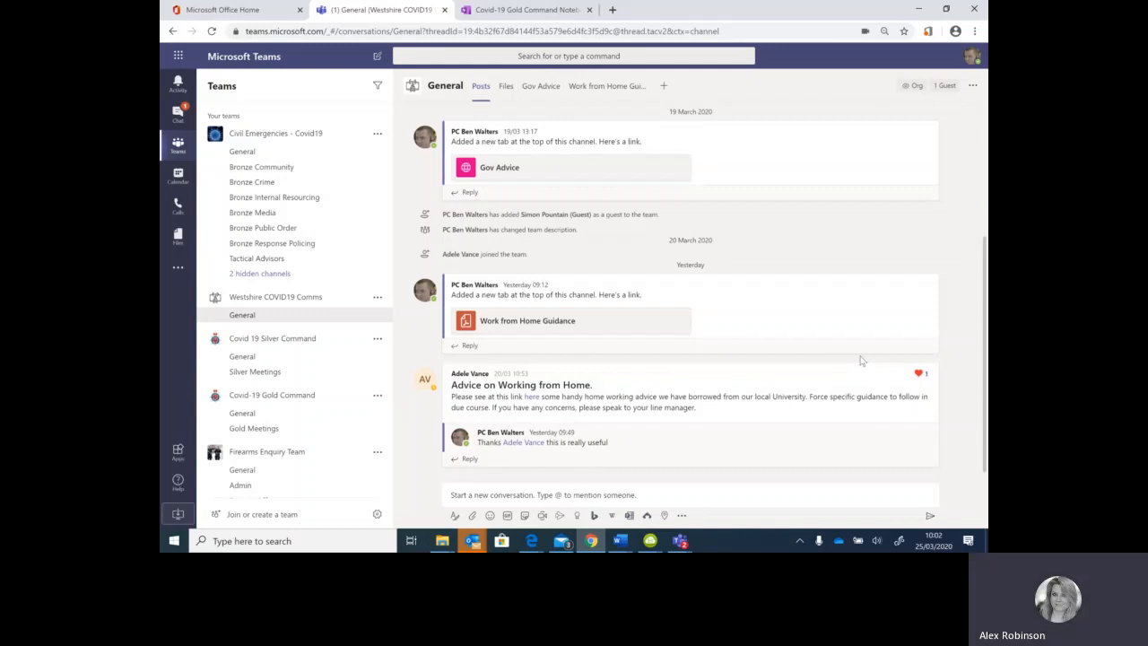
Switch from the team channels to the chats, showing the Silver Command Covid19 group conversation
left_click(180, 114)
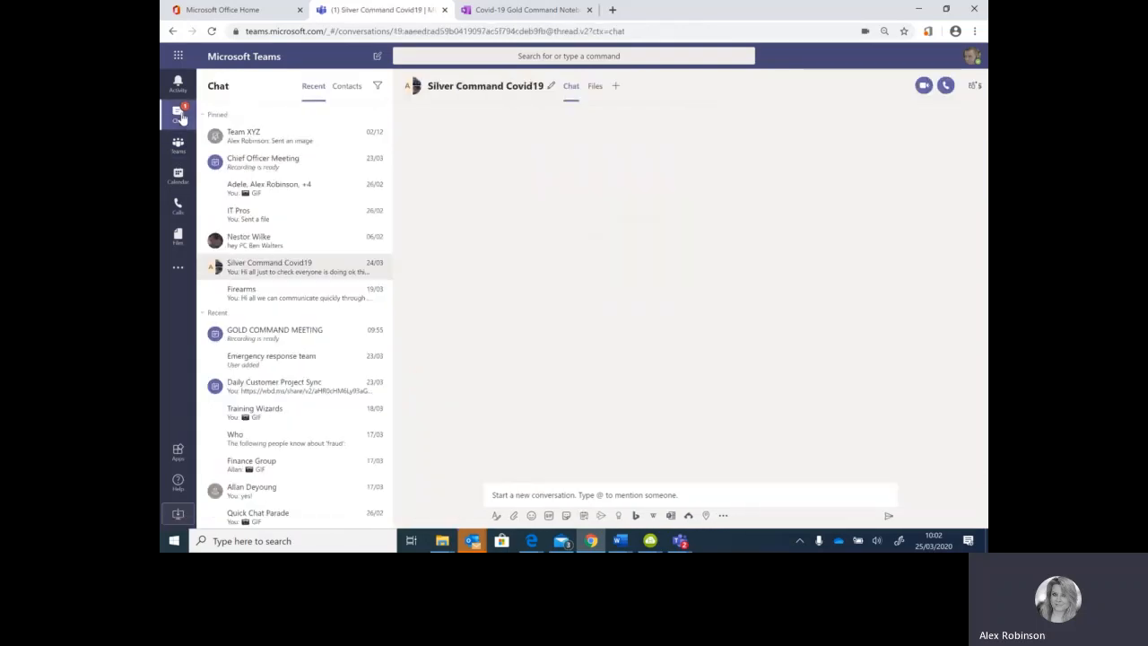